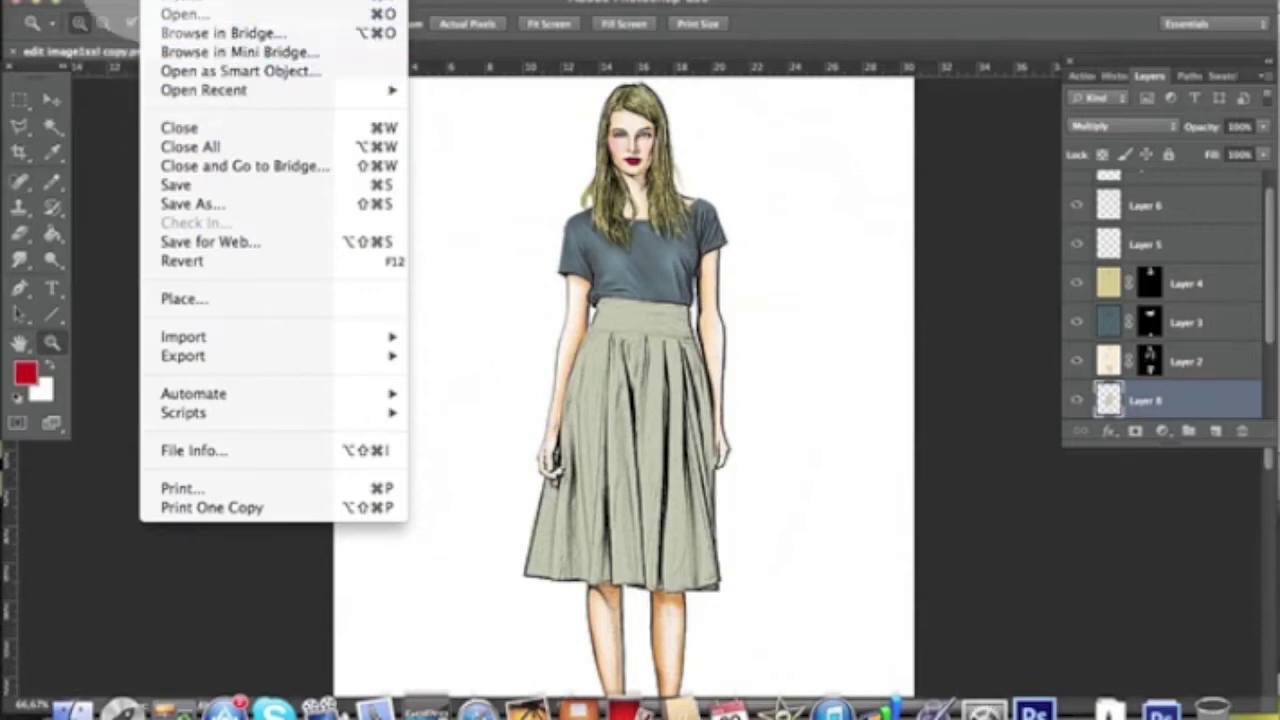
- Create a new 10 × 10 cm document at 150 pixels/inch
{"action": "left_click", "coordinate": [172, 3]}
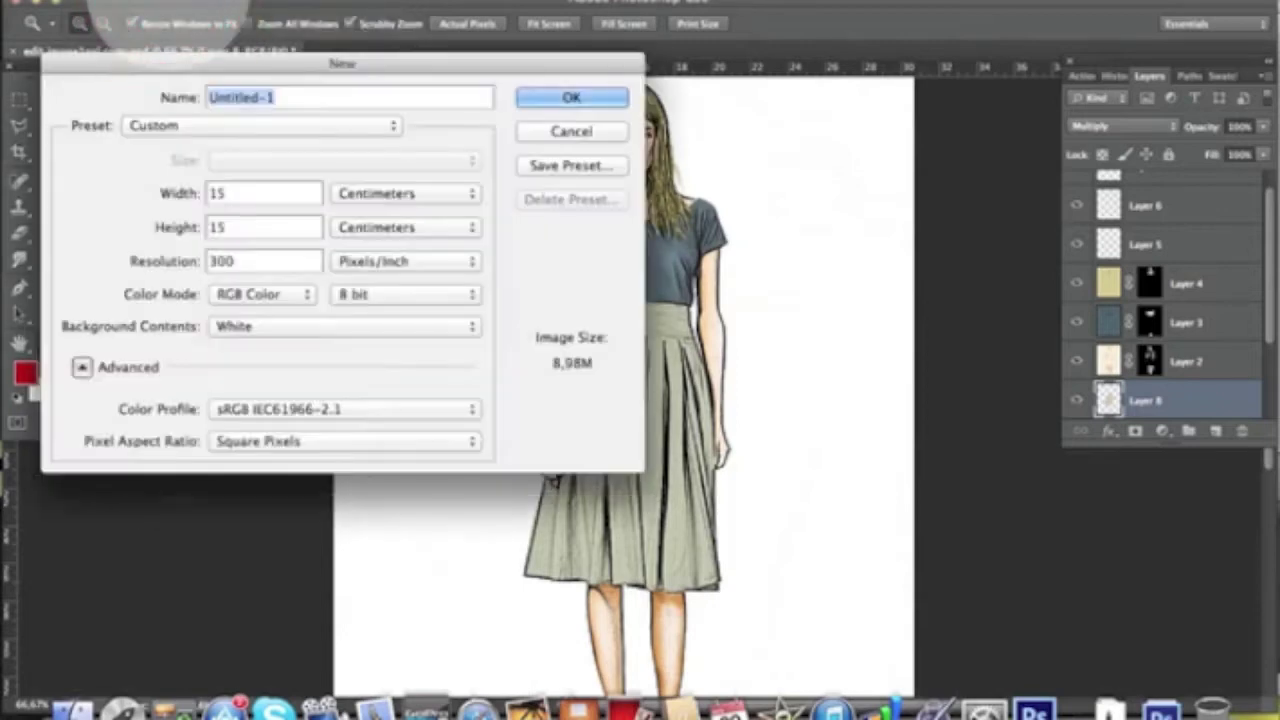
{"action": "double_click", "coordinate": [214, 192]}
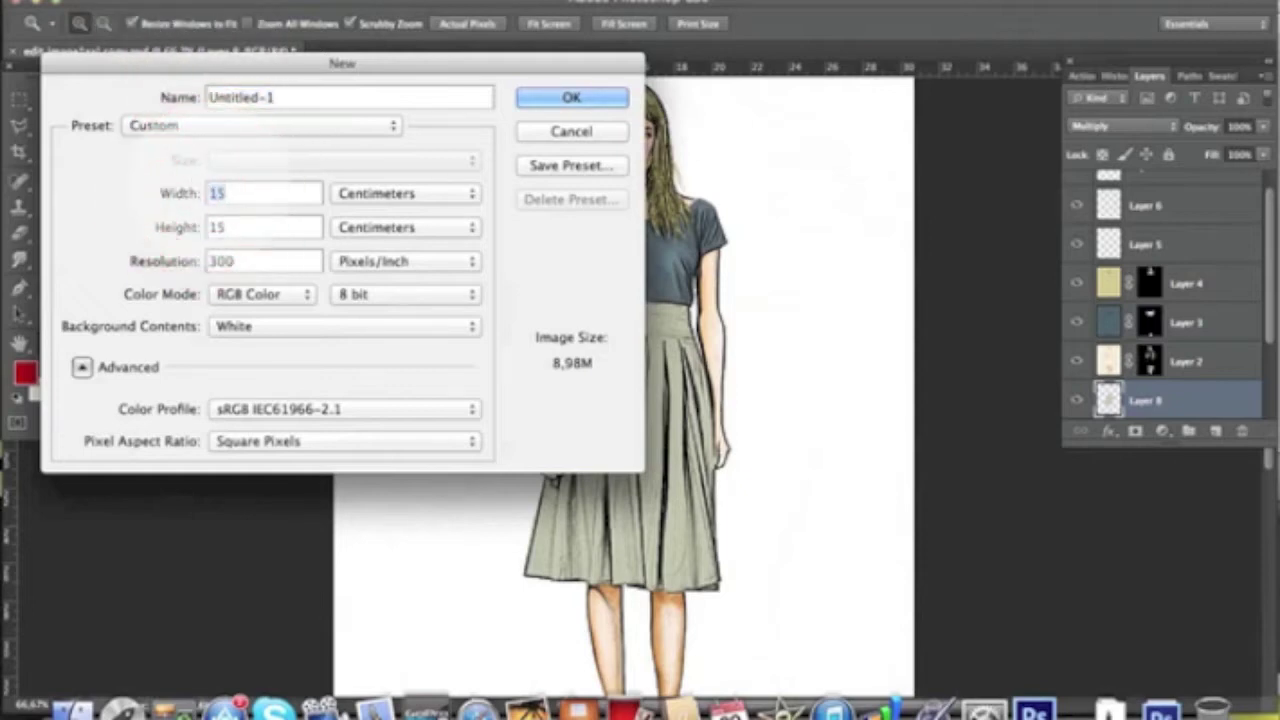
{"action": "type", "text": "10"}
{"action": "double_click", "coordinate": [216, 227]}
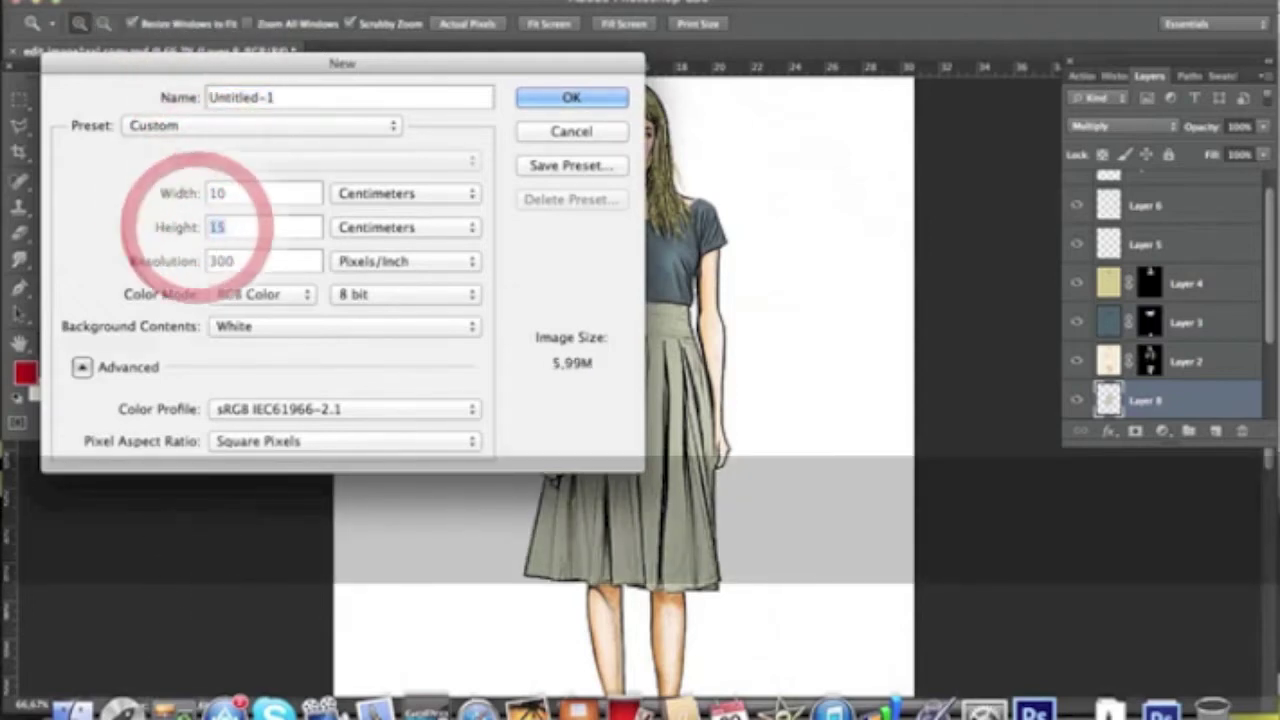
{"action": "type", "text": "10"}
{"action": "double_click", "coordinate": [220, 260]}
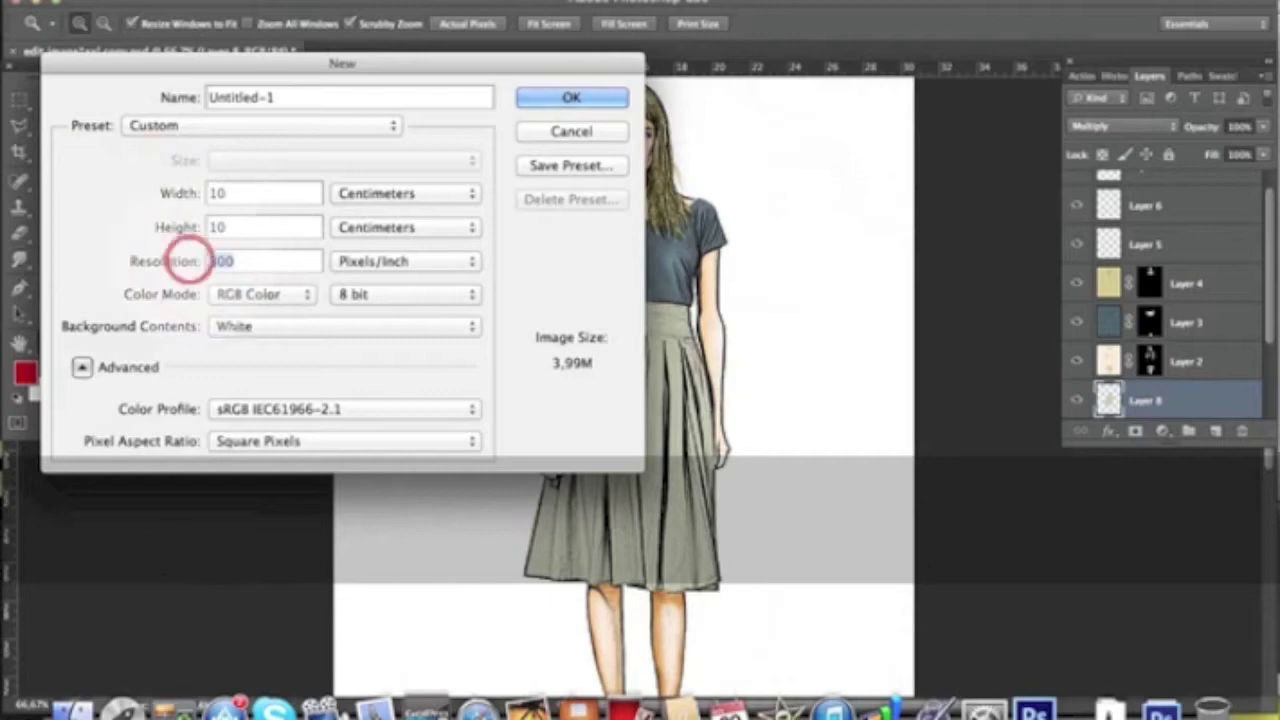
{"action": "type", "text": "150"}
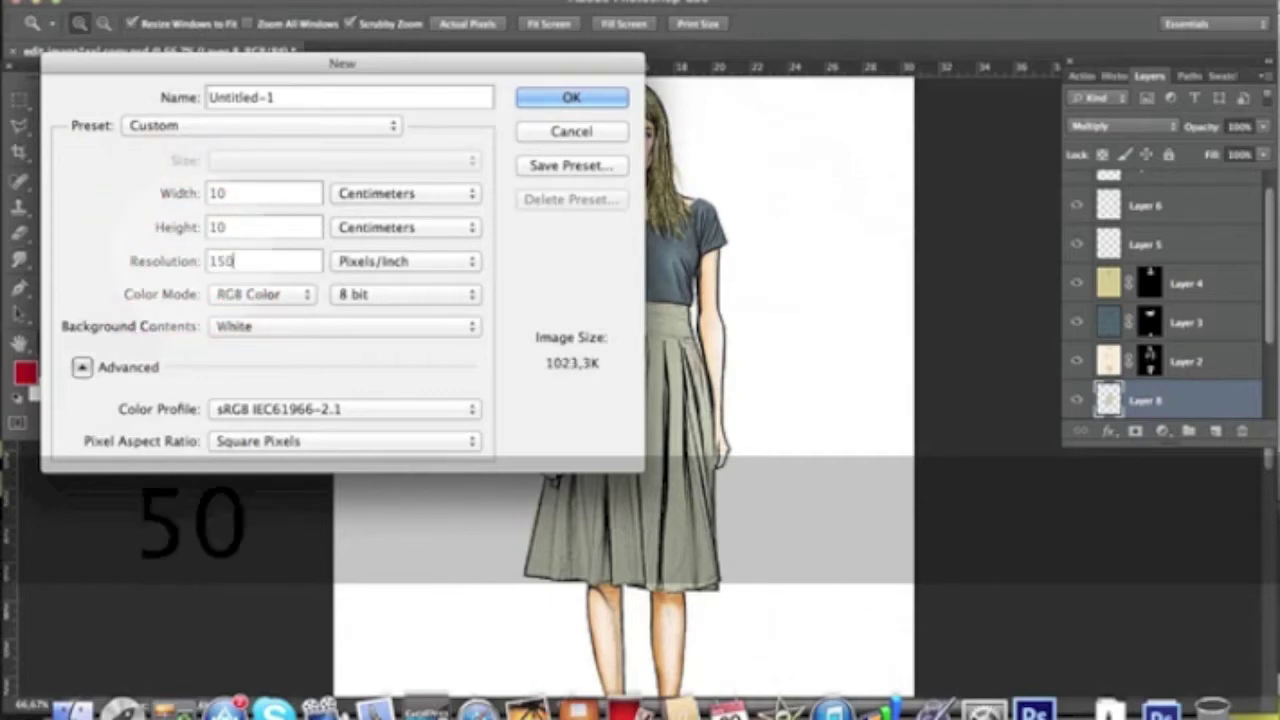
{"action": "left_click", "coordinate": [567, 96]}
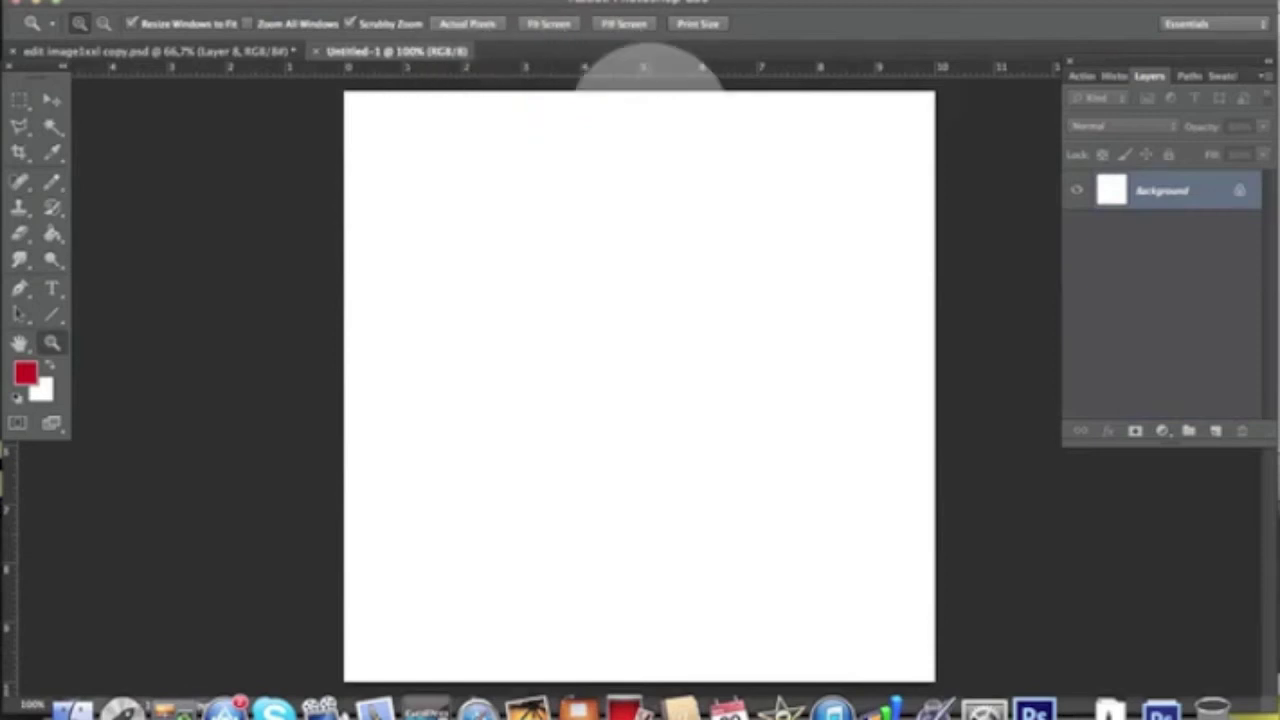
- Show the grid over the canvas
{"action": "left_click", "coordinate": [488, 5]}
{"action": "mouse_move", "coordinate": [535, 5]}
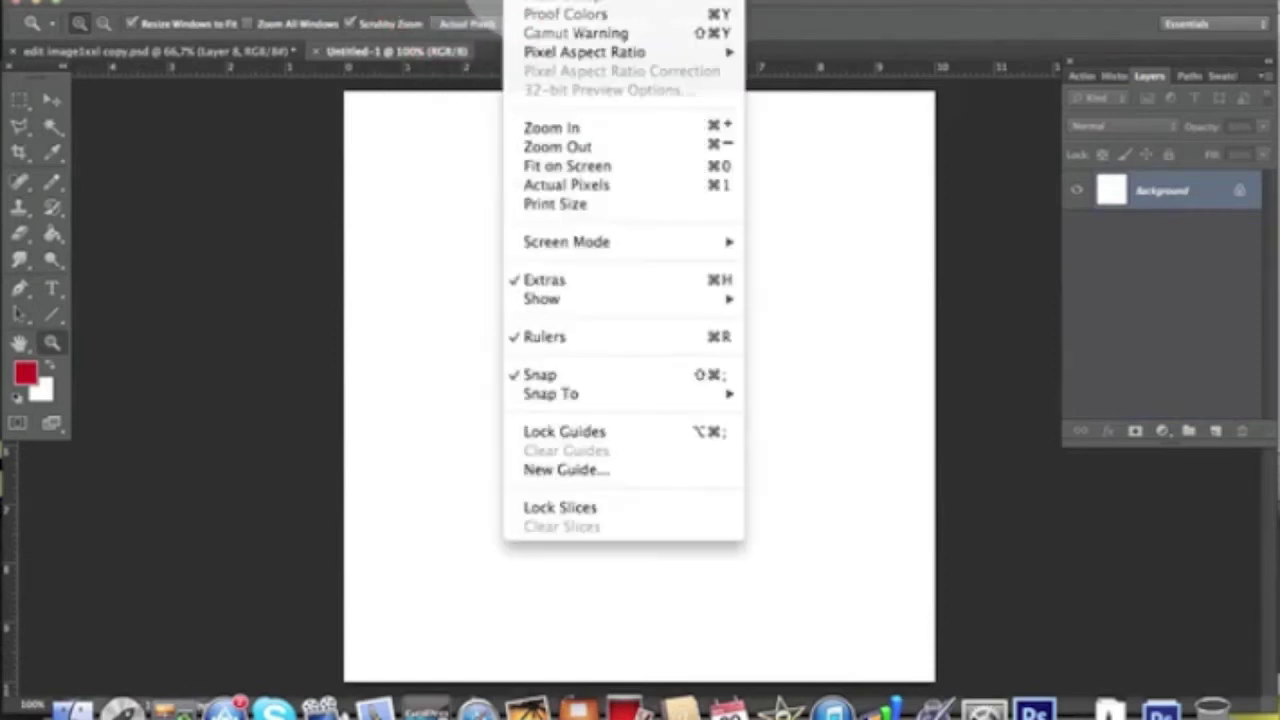
{"action": "mouse_move", "coordinate": [648, 299]}
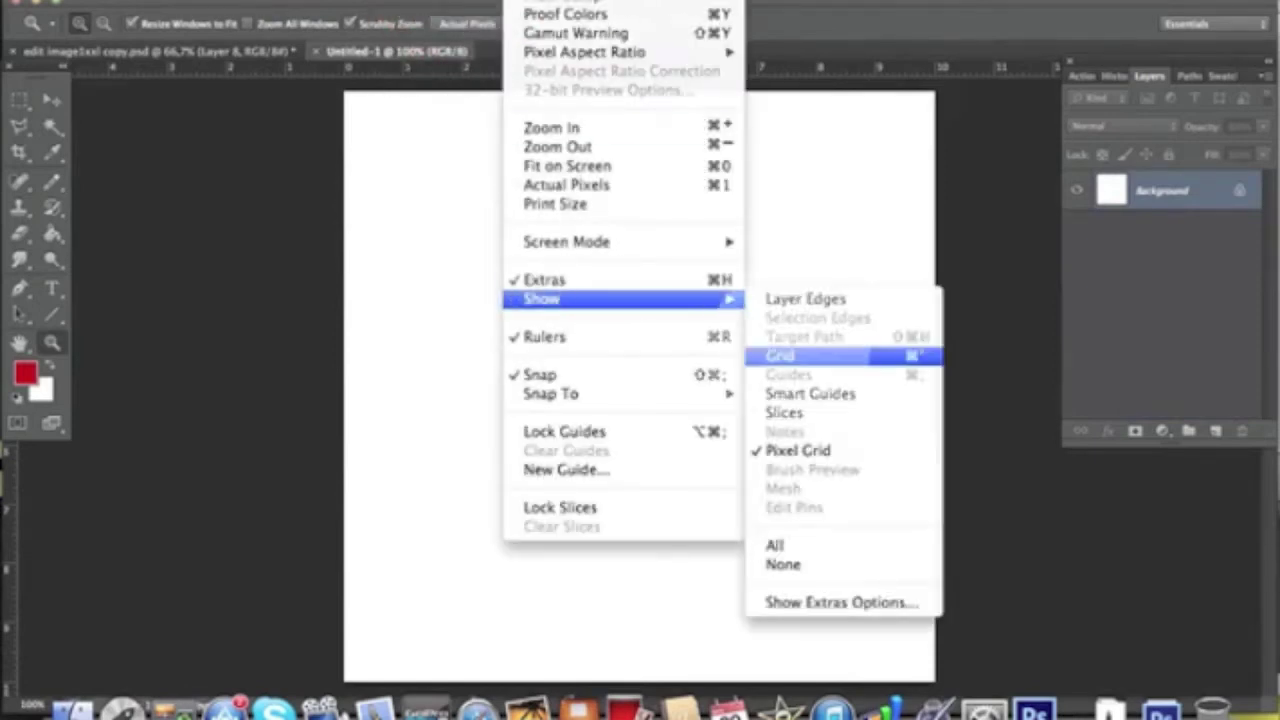
{"action": "left_click", "coordinate": [779, 355]}
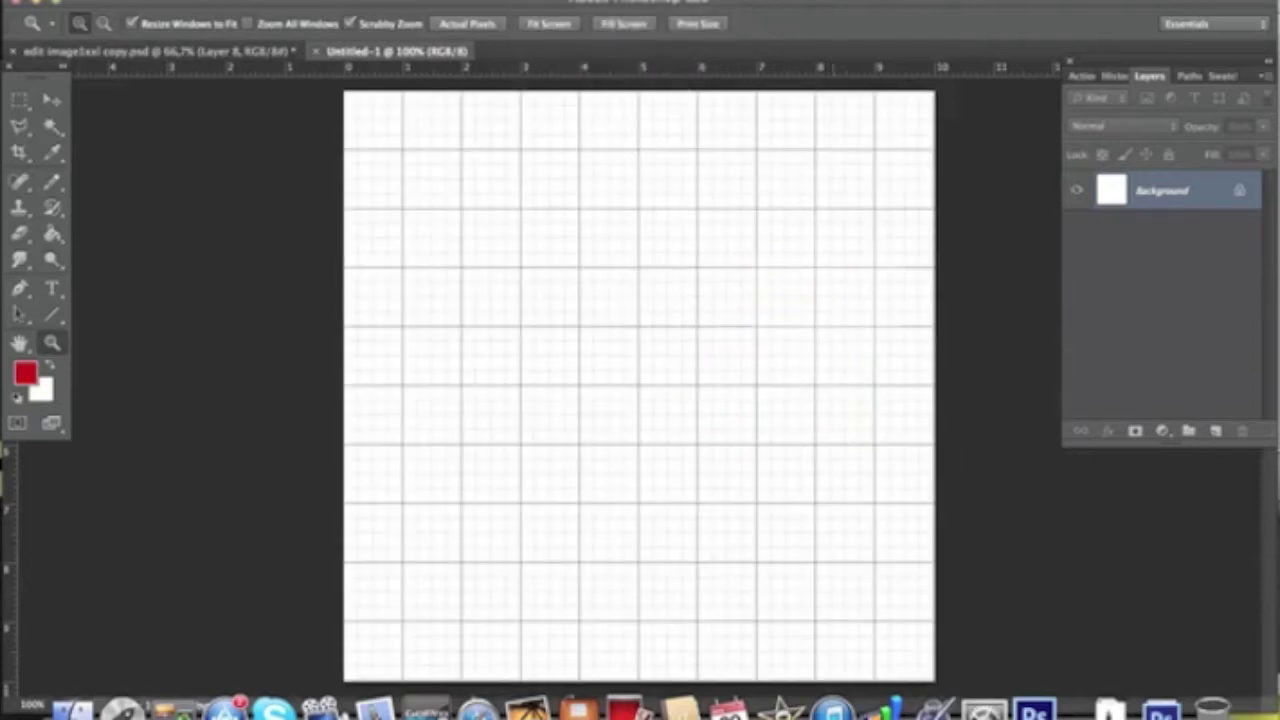
- Set the foreground colour to a pale beige (#cfc28e)
{"action": "left_click", "coordinate": [26, 373]}
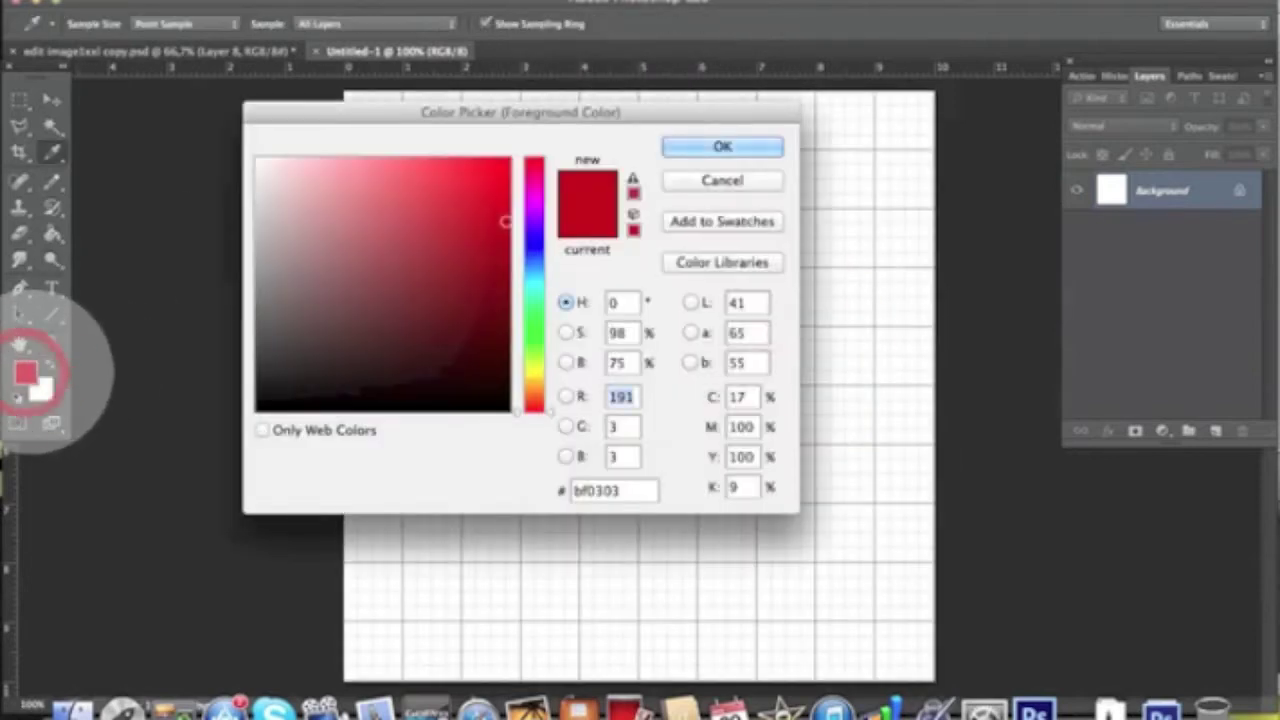
{"action": "left_click", "coordinate": [533, 377]}
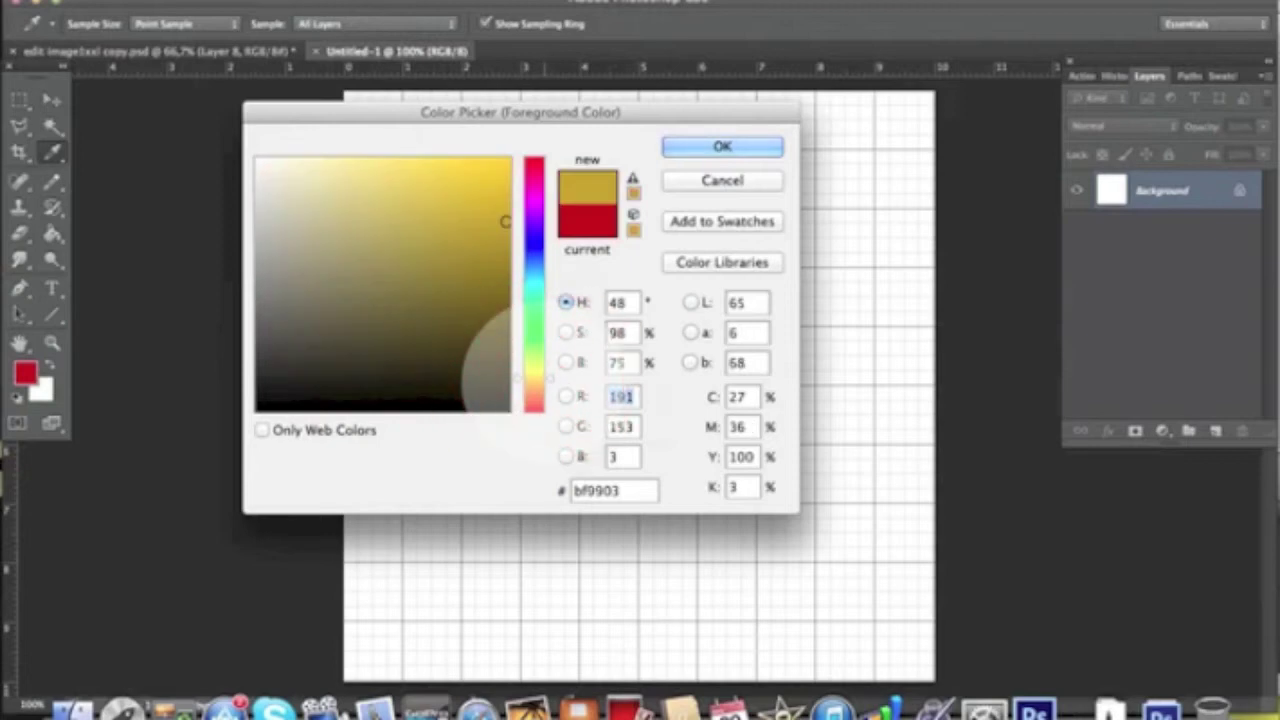
{"action": "left_click", "coordinate": [370, 233]}
{"action": "mouse_move", "coordinate": [370, 233]}
{"action": "left_mouse_down"}
{"action": "mouse_move", "coordinate": [368, 200]}
{"action": "mouse_move", "coordinate": [360, 217]}
{"action": "mouse_move", "coordinate": [335, 205]}
{"action": "left_mouse_up"}
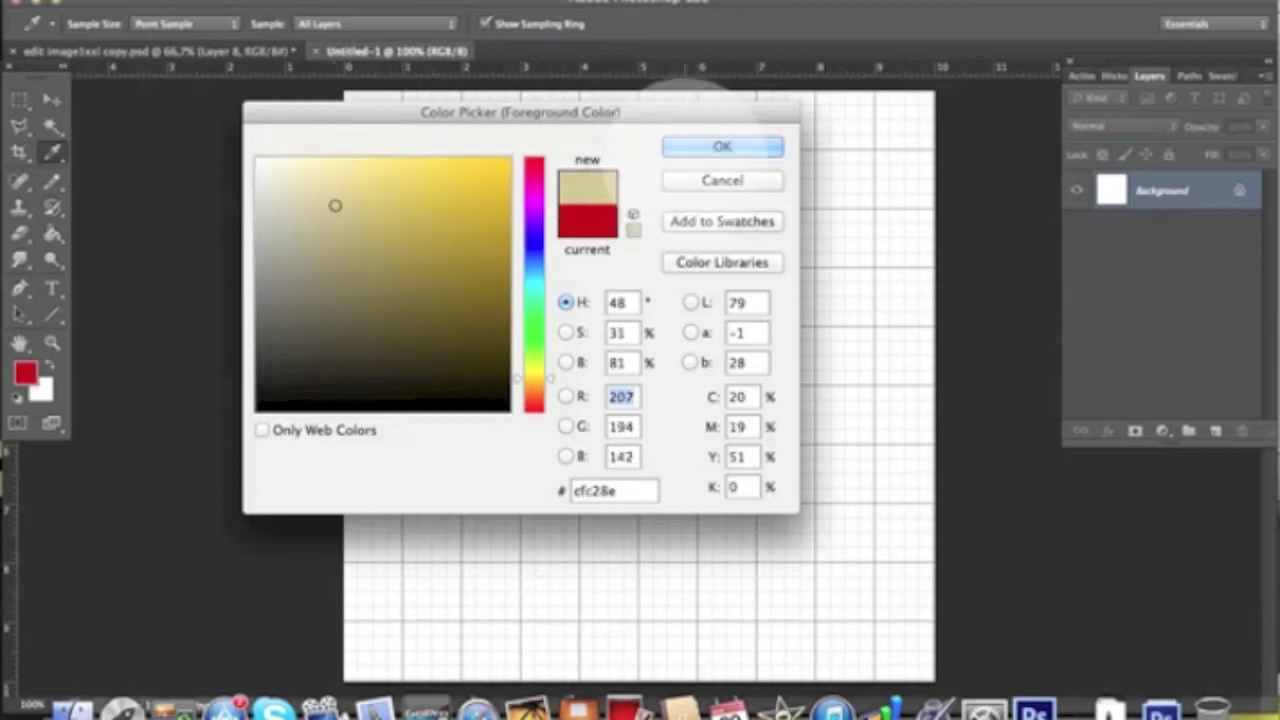
{"action": "left_click", "coordinate": [720, 146]}
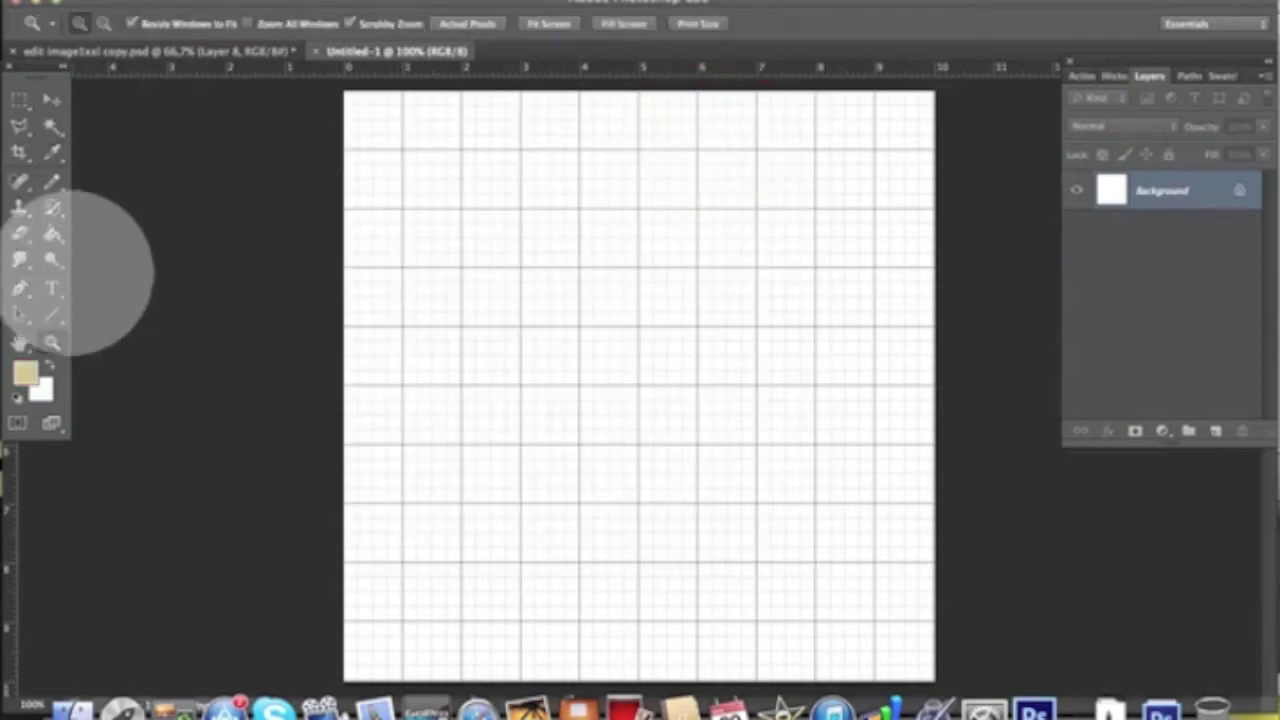
{"action": "left_click", "coordinate": [52, 233]}
- Fill the background with beige and add an empty Layer 1 above it
{"action": "left_click", "coordinate": [520, 257]}
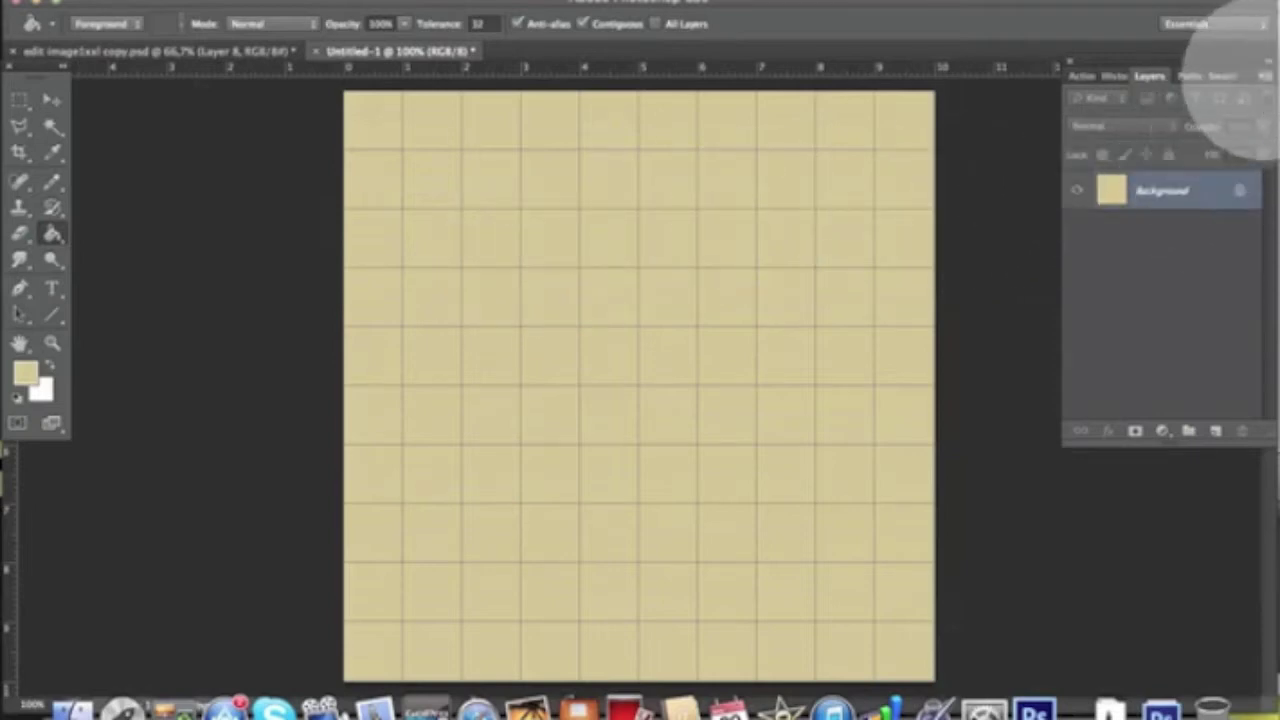
{"action": "left_click", "coordinate": [1258, 77]}
{"action": "left_click", "coordinate": [1189, 91]}
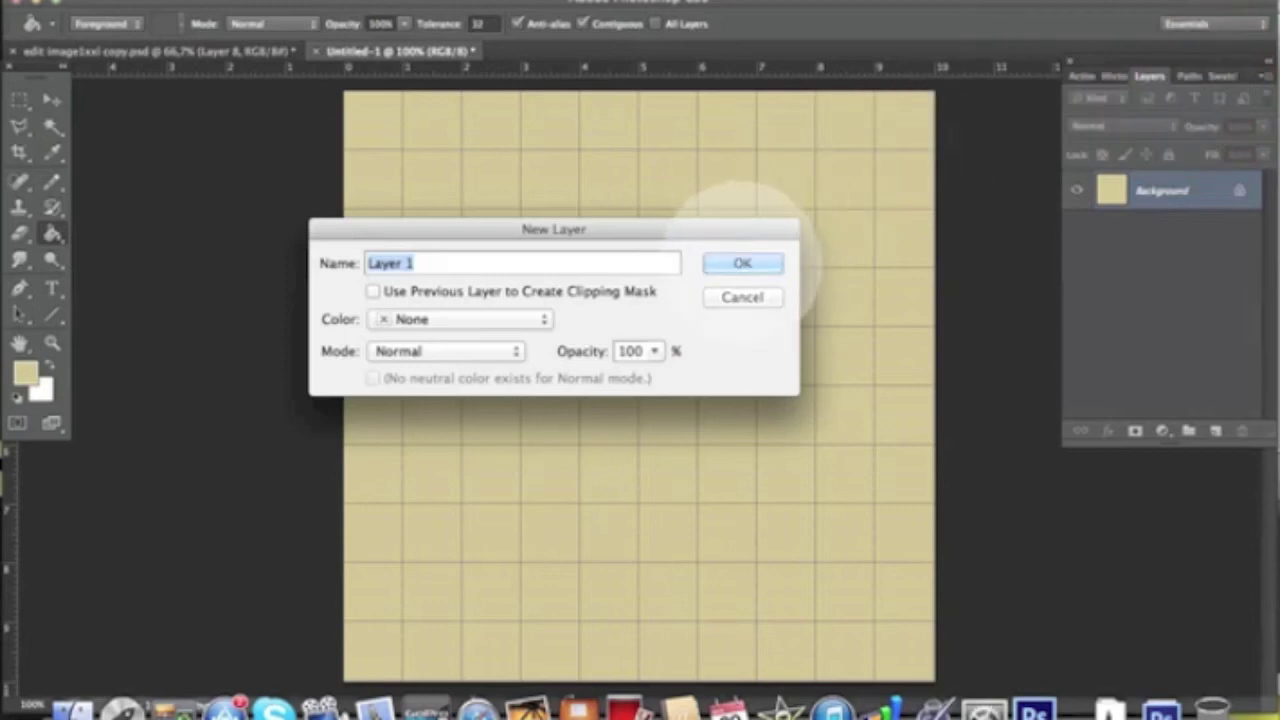
{"action": "left_click", "coordinate": [743, 263]}
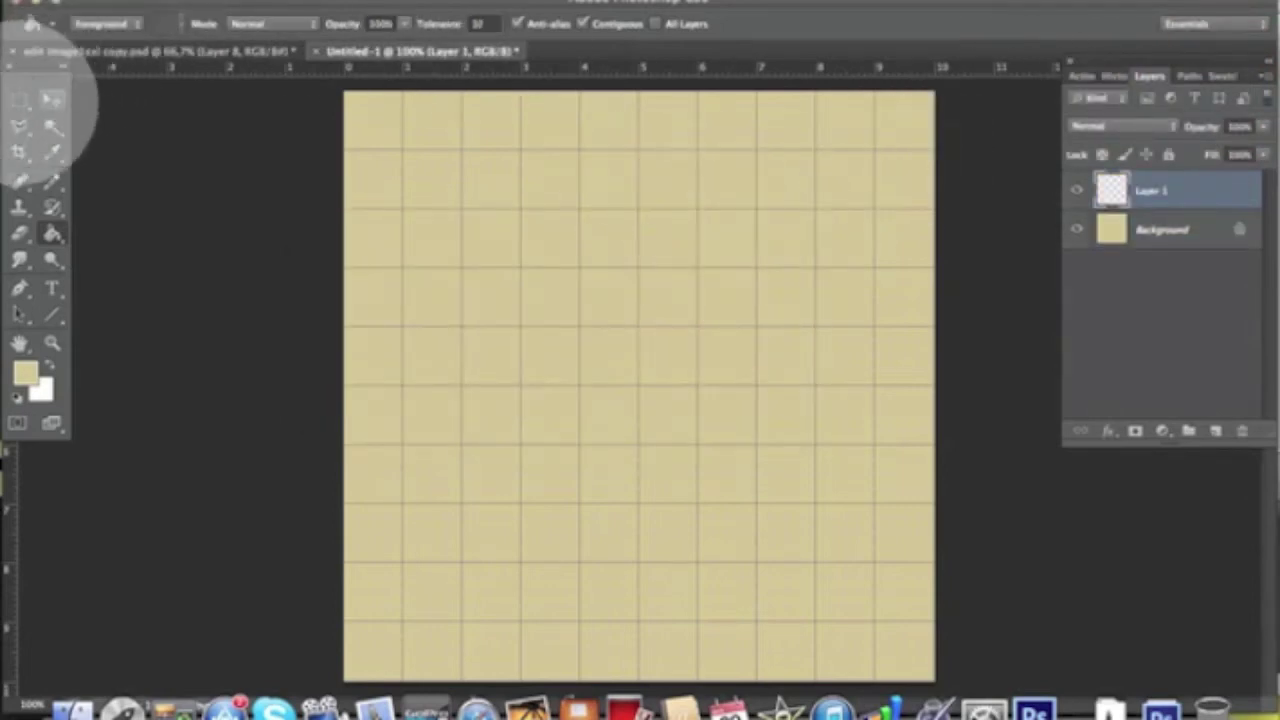
- Mark a fixed-size 0.7 × 10 cm vertical strip near the canvas centre
{"action": "left_click", "coordinate": [19, 99]}
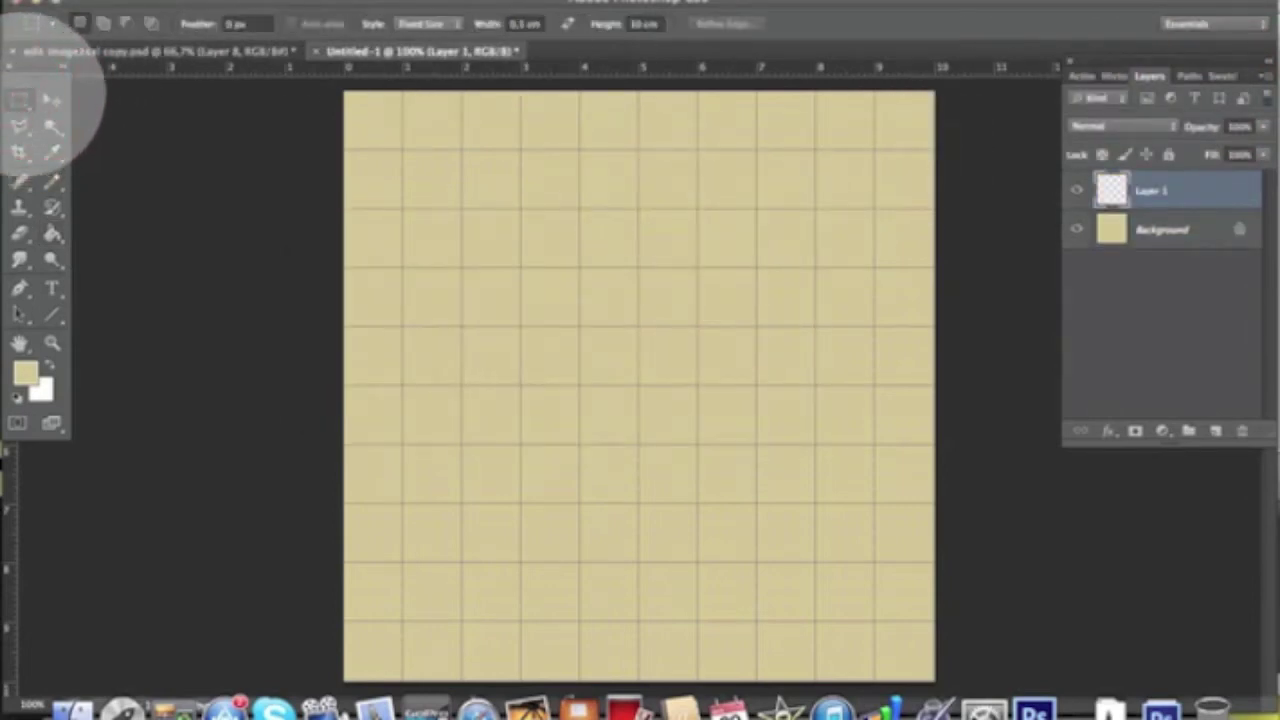
{"action": "left_click", "coordinate": [418, 23]}
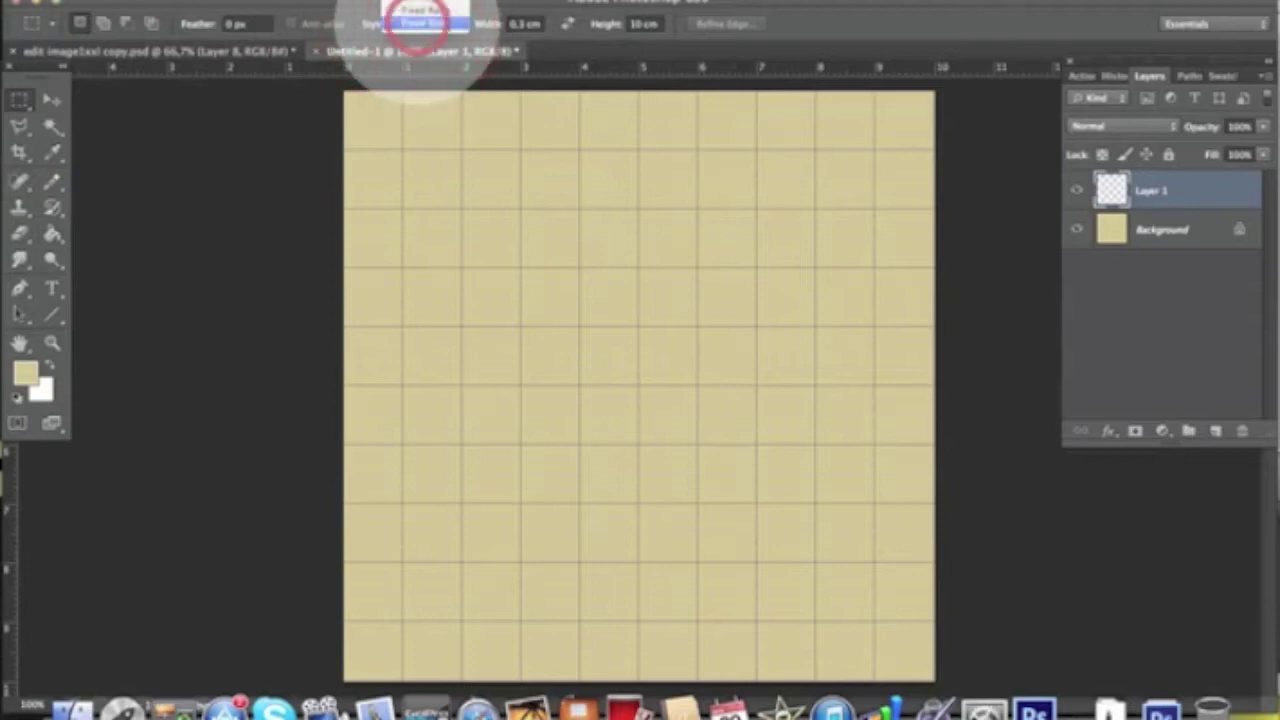
{"action": "left_click", "coordinate": [420, 22]}
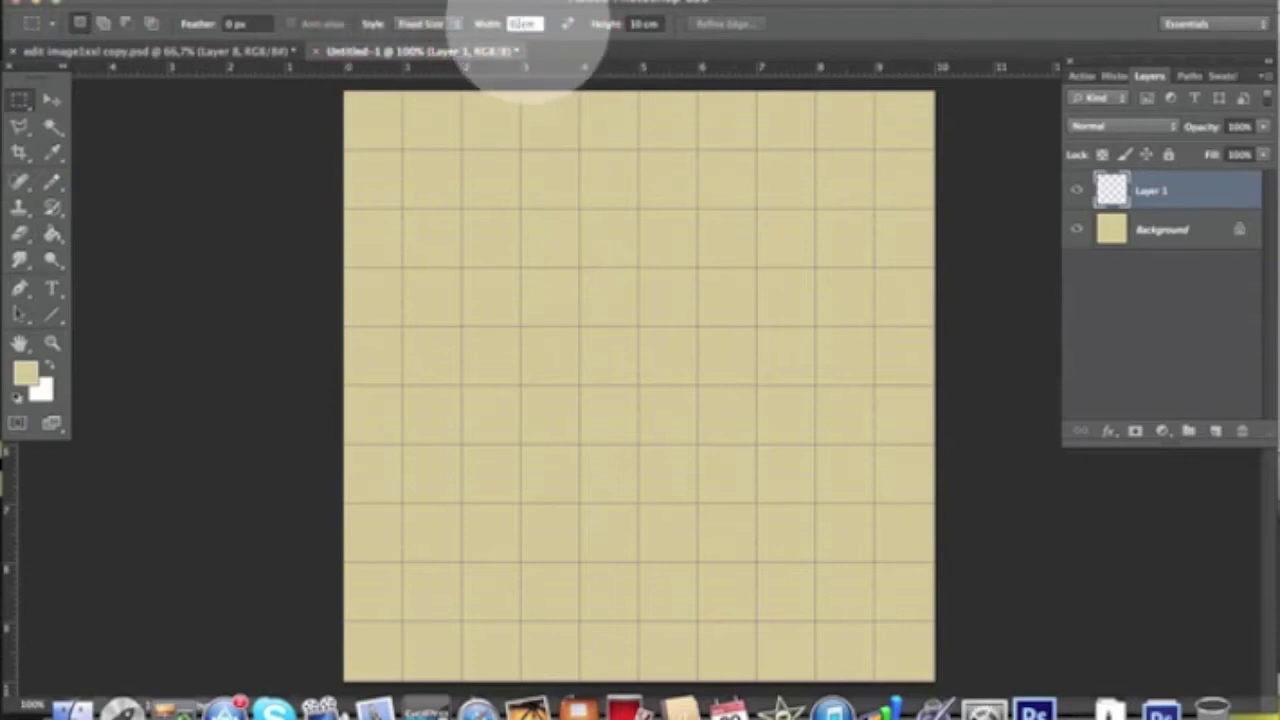
{"action": "left_click", "coordinate": [643, 23]}
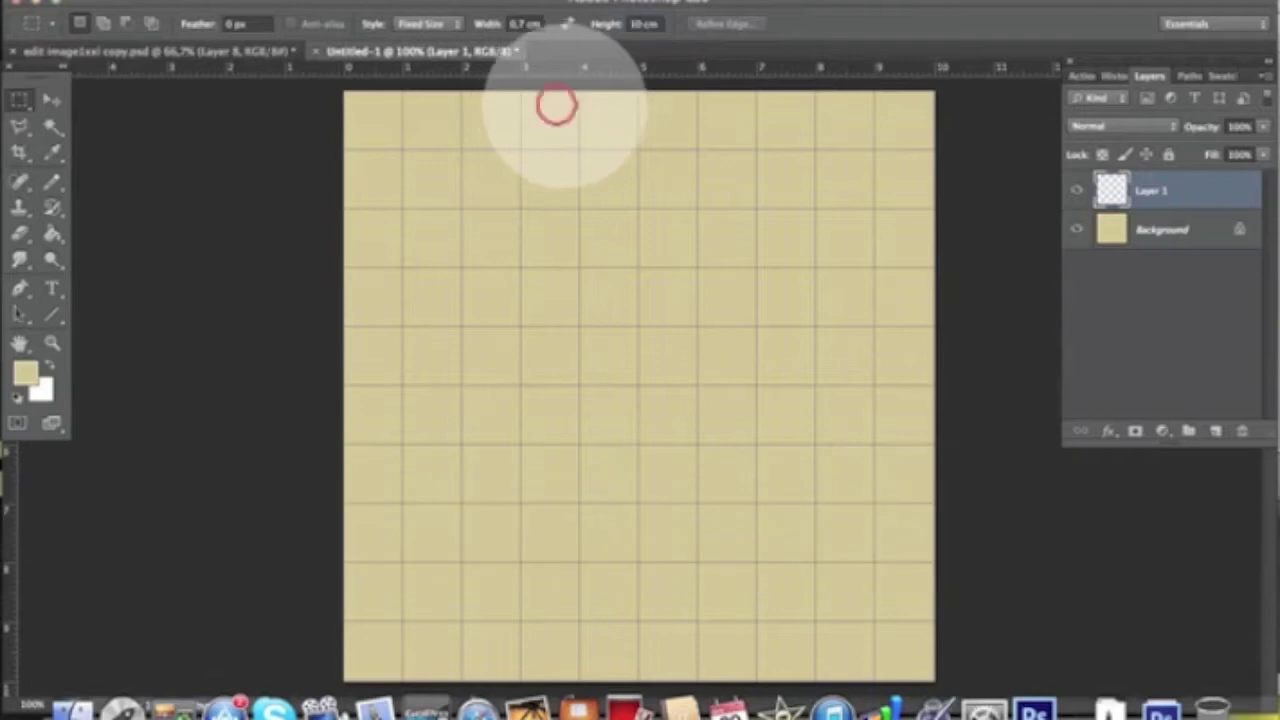
{"action": "left_click", "coordinate": [556, 104]}
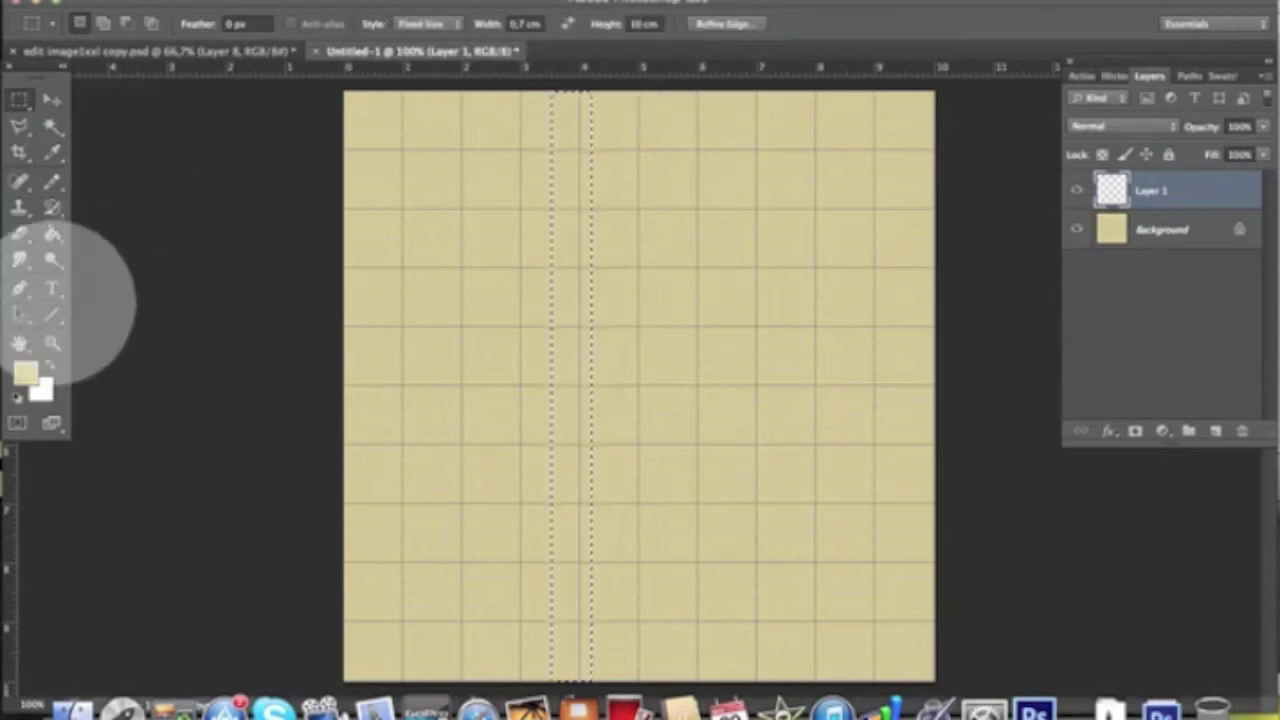
- Reset colours to black and white and fill the first strip black on Layer 1
{"action": "left_click", "coordinate": [18, 397]}
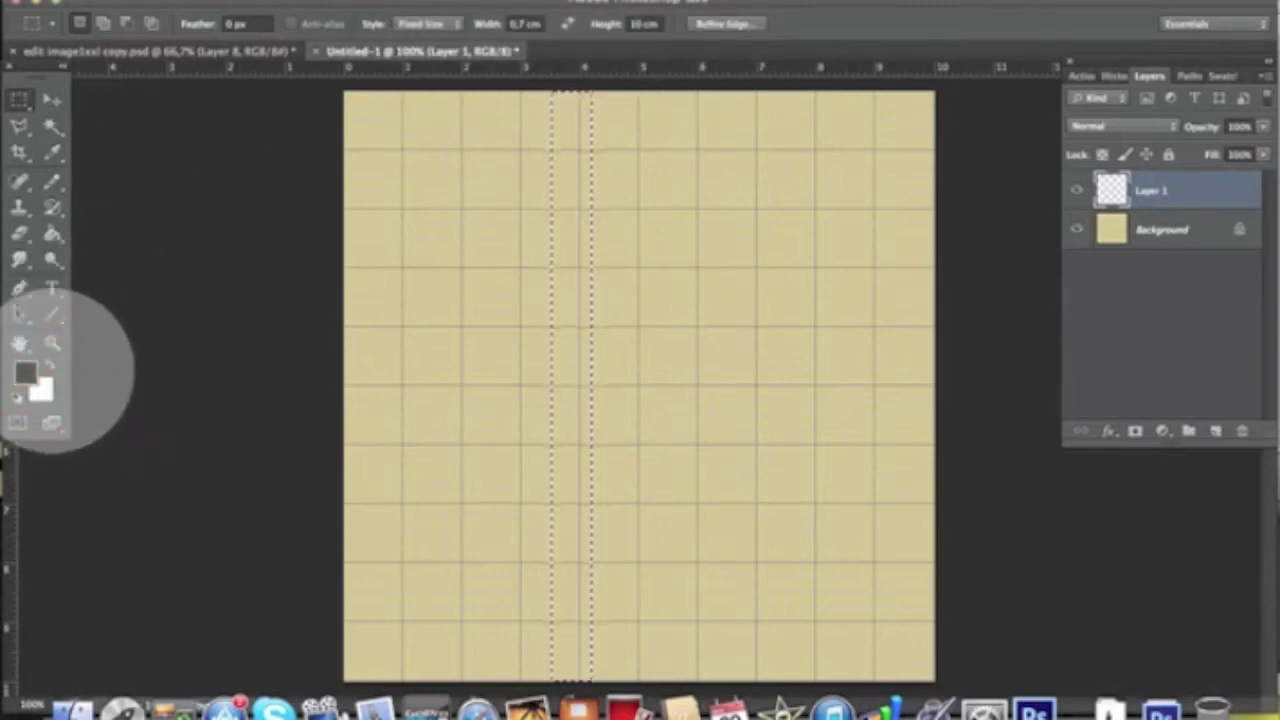
{"action": "left_click", "coordinate": [53, 233]}
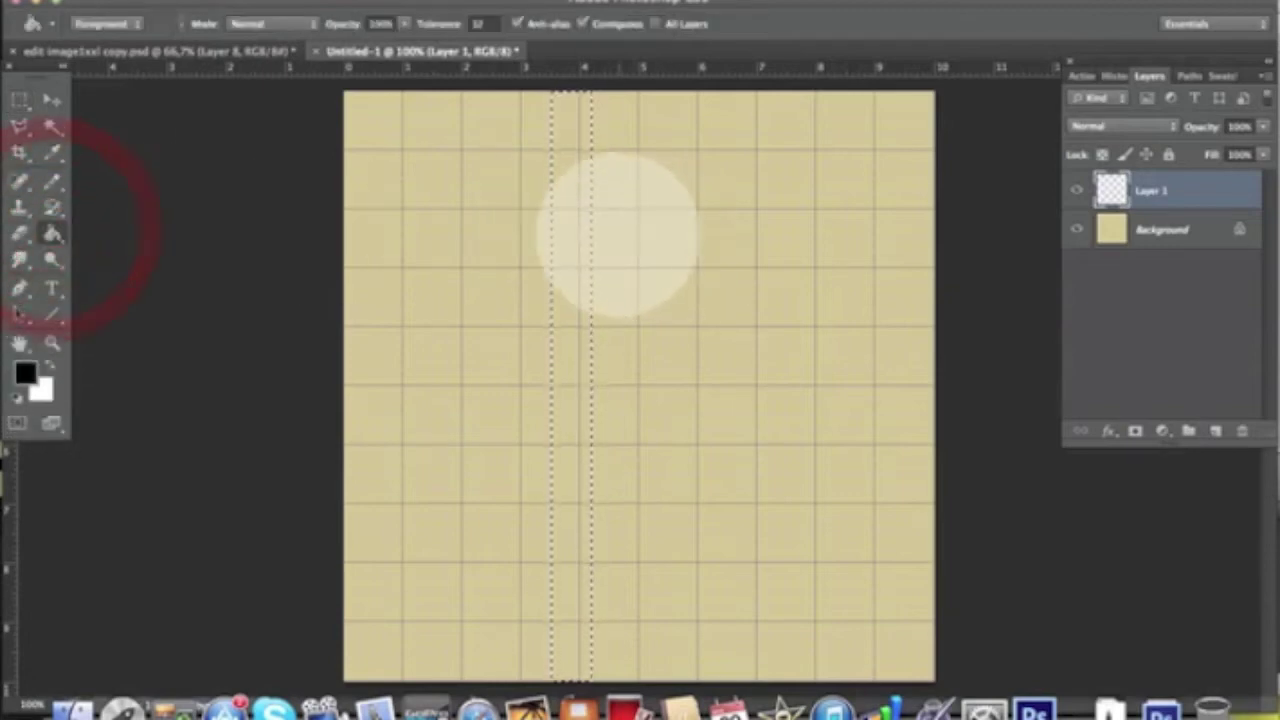
{"action": "left_click", "coordinate": [566, 232]}
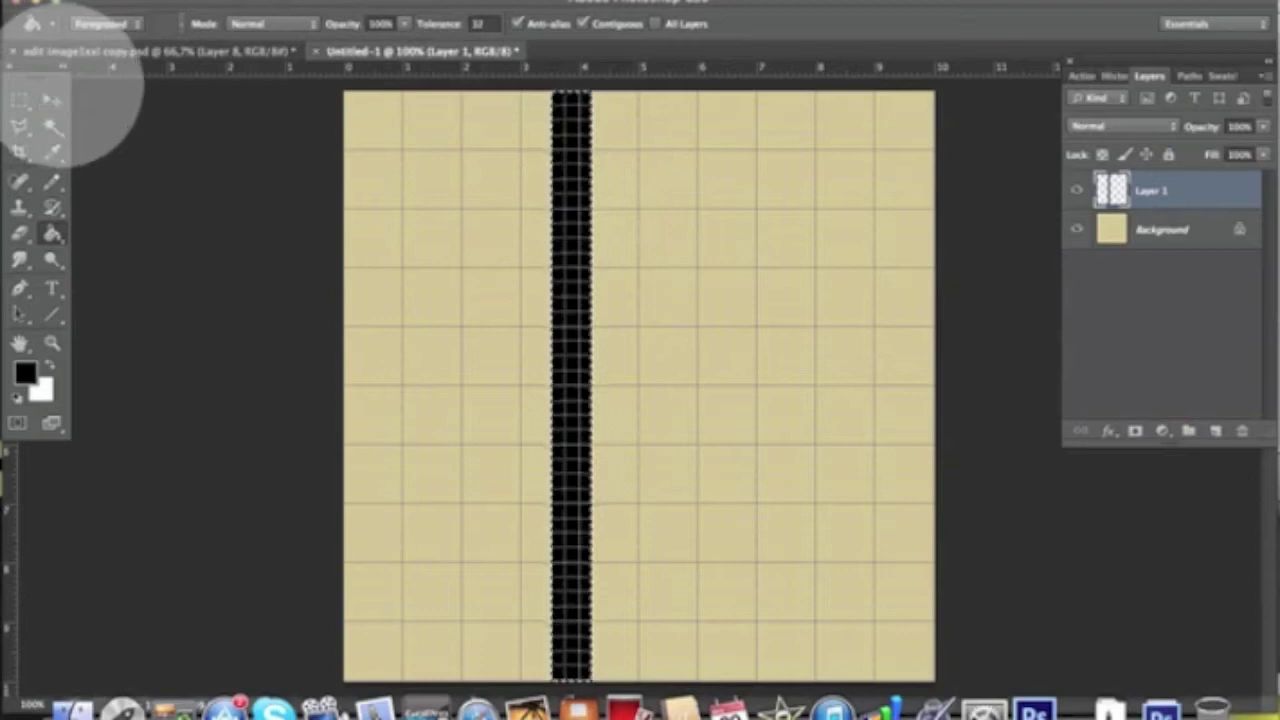
{"action": "left_click", "coordinate": [22, 99]}
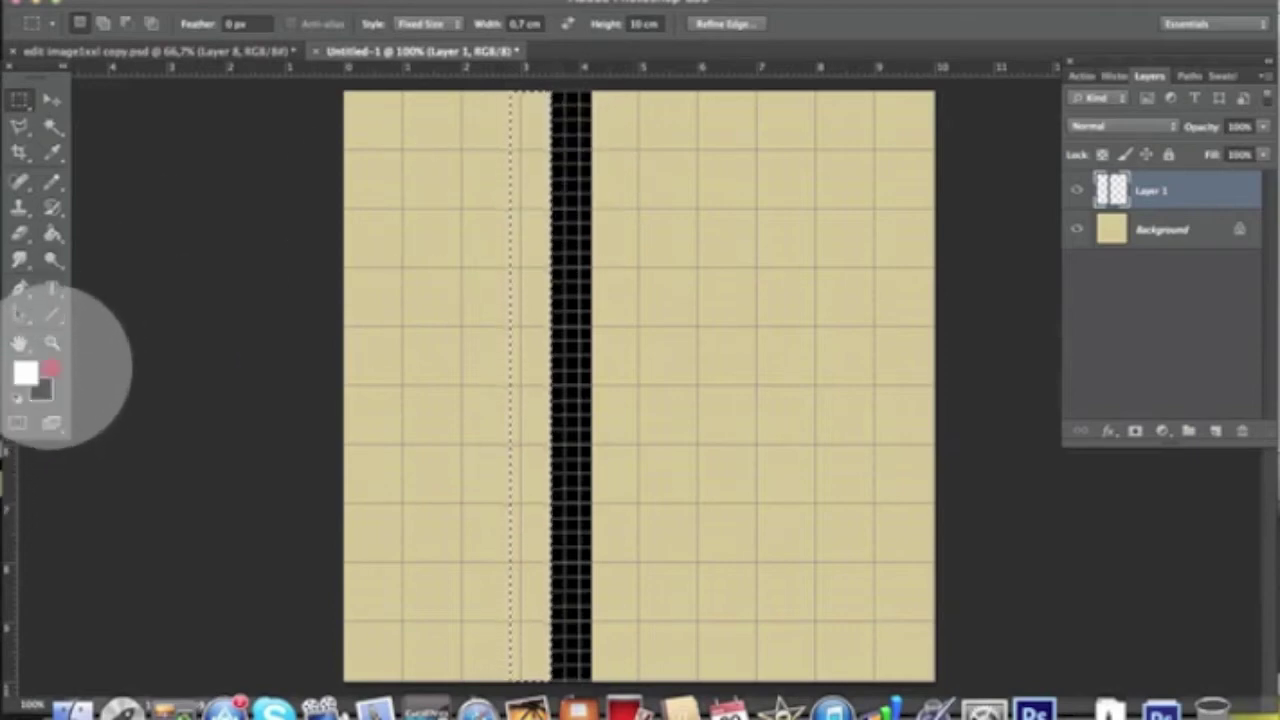
- Fill the adjacent strips white and then black, and deselect
{"action": "left_click", "coordinate": [50, 368]}
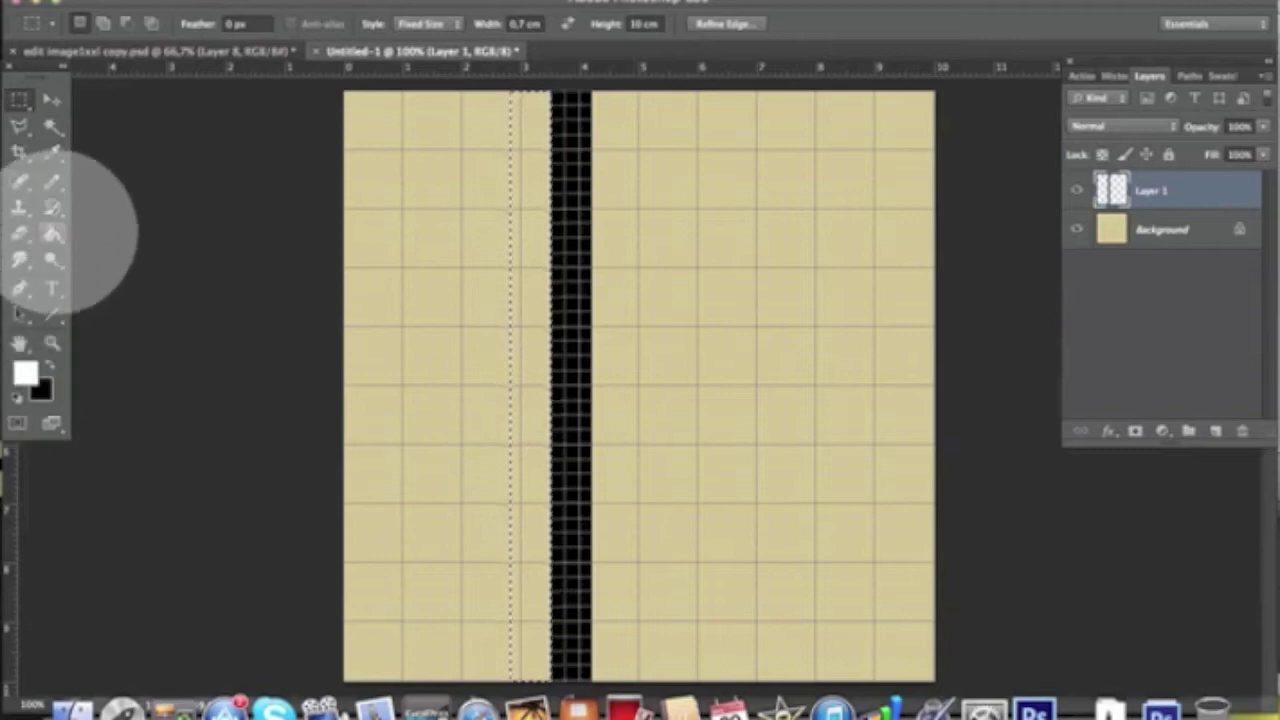
{"action": "left_click", "coordinate": [52, 233]}
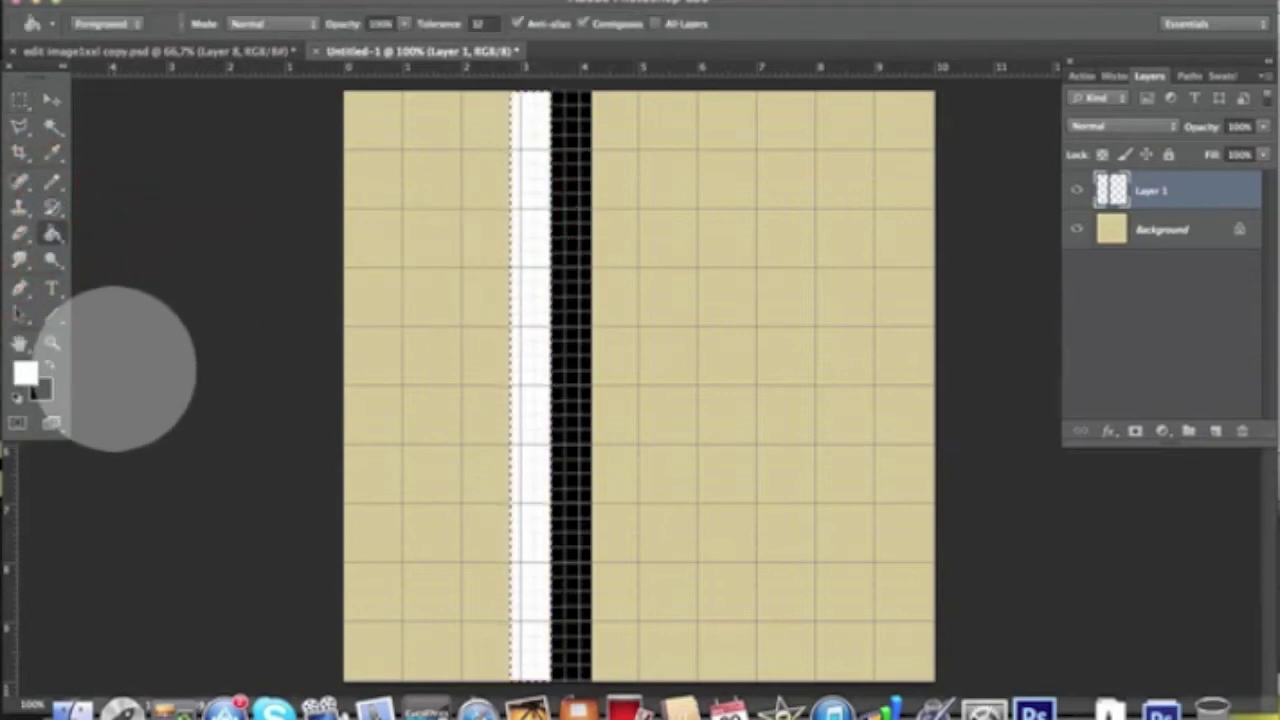
{"action": "left_click", "coordinate": [19, 99]}
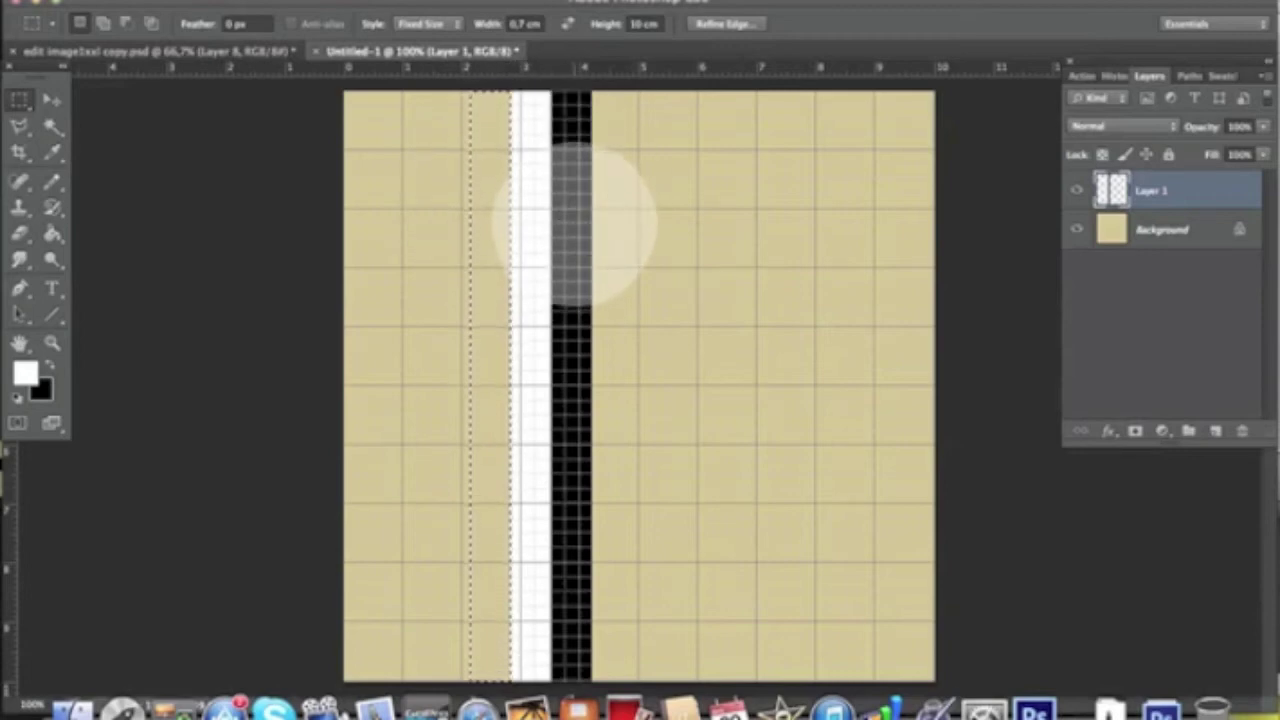
{"action": "left_click", "coordinate": [52, 233]}
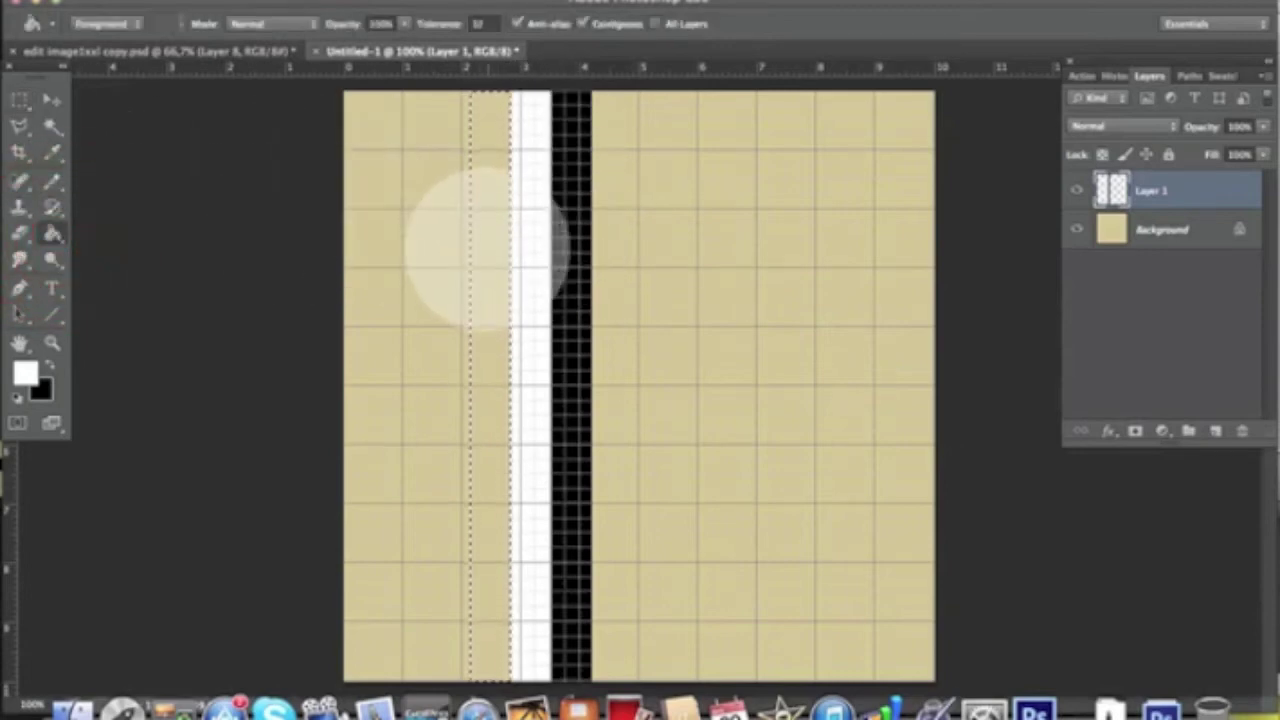
{"action": "left_click", "coordinate": [47, 364]}
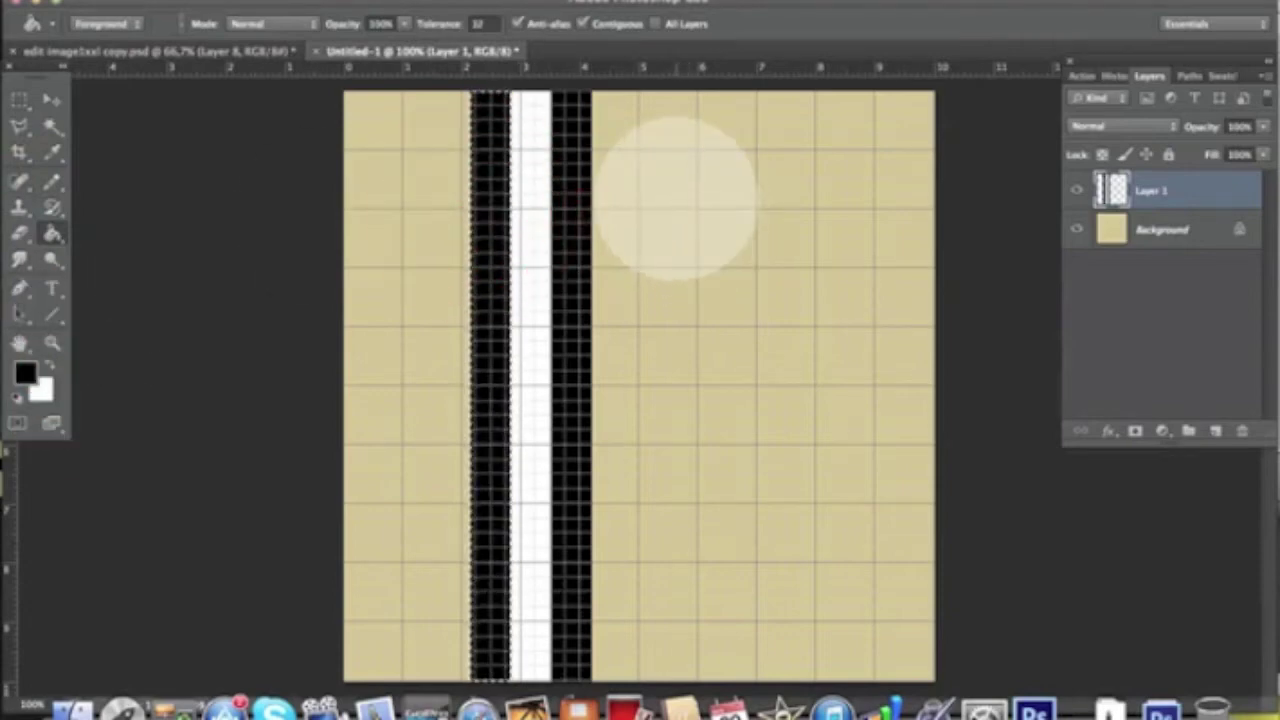
{"action": "key", "text": "super+d"}
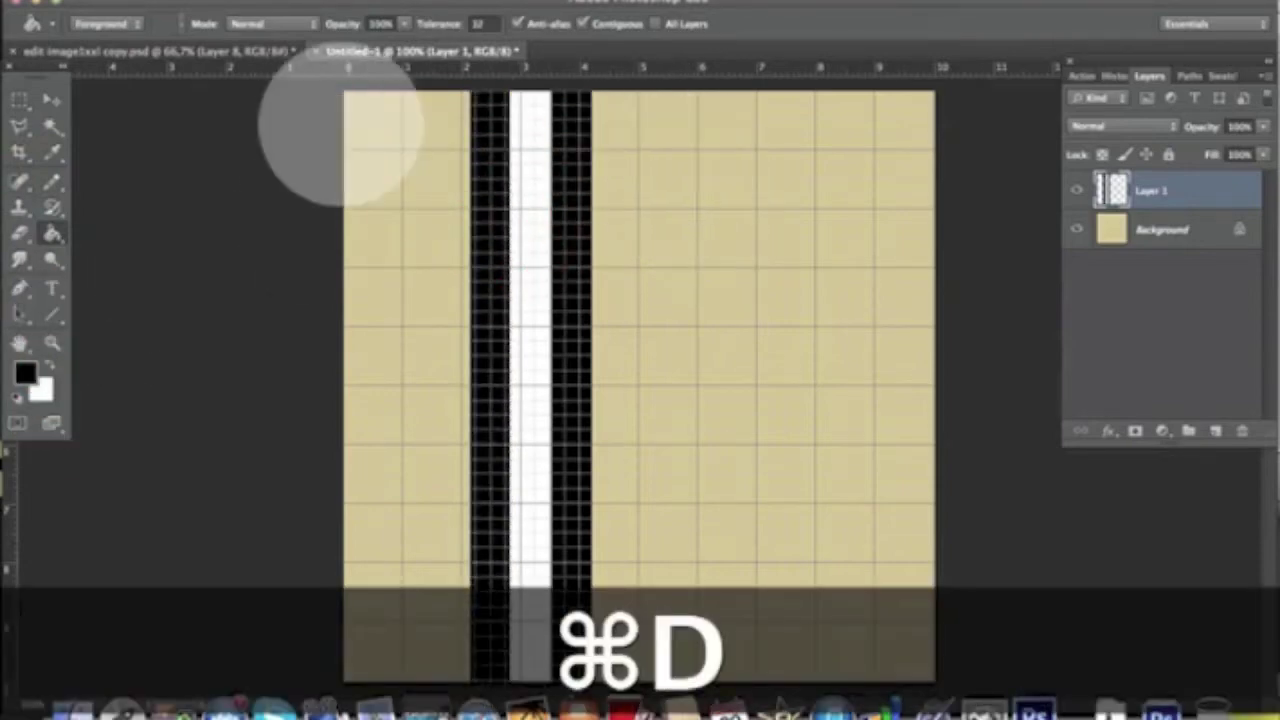
- Shift the stripe band slightly right and lower Layer 1's fill to 64%
{"action": "left_click", "coordinate": [52, 99]}
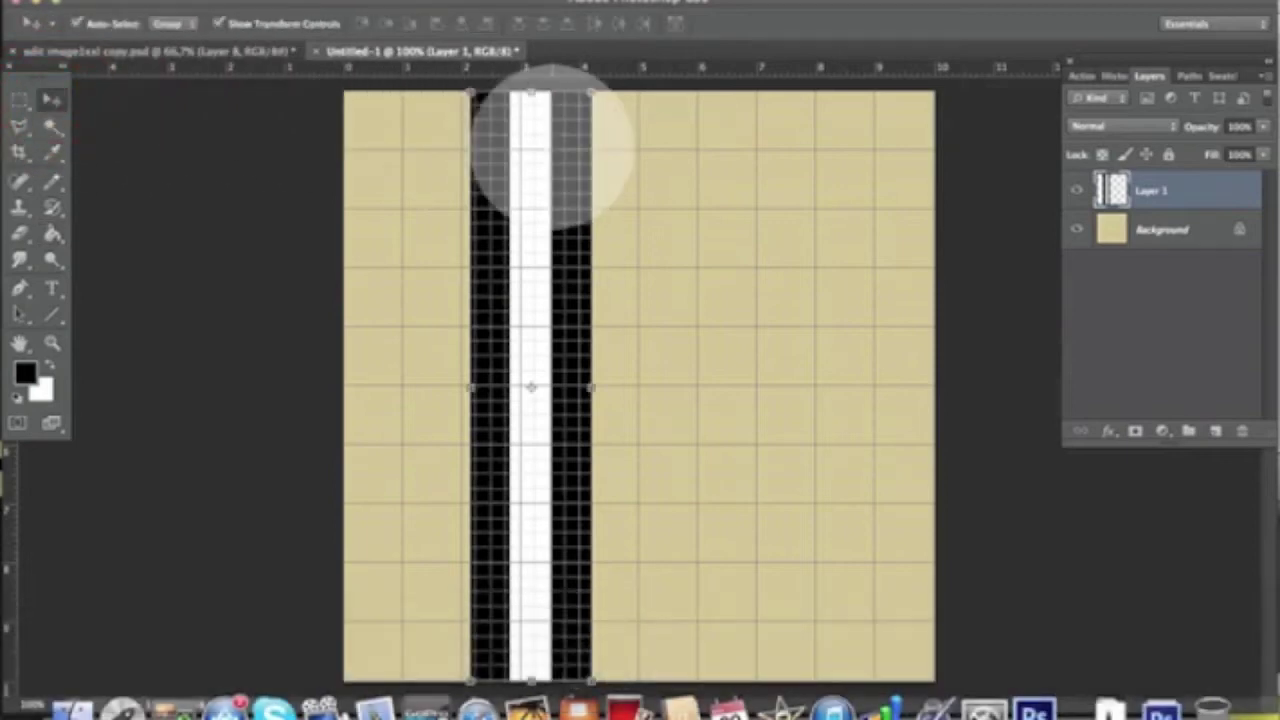
{"action": "left_click_drag", "start_coordinate": [567, 158], "coordinate": [614, 160]}
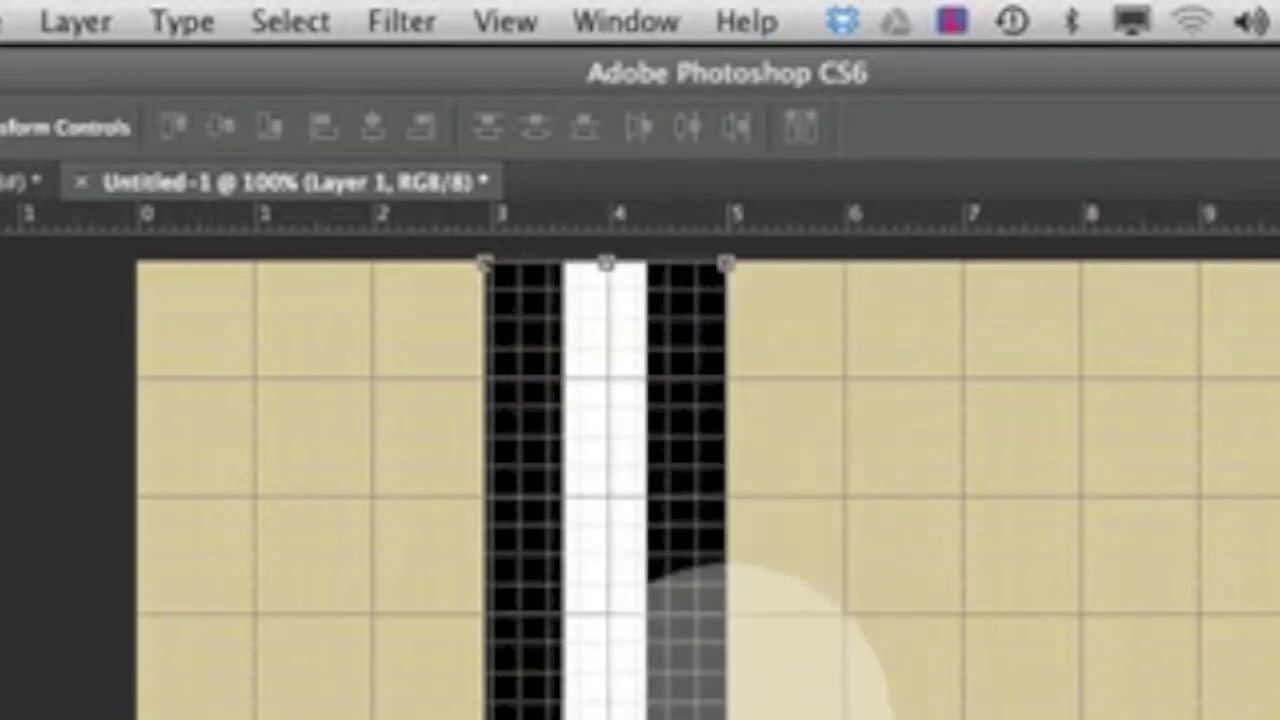
{"action": "left_click_drag", "start_coordinate": [770, 670], "coordinate": [745, 670]}
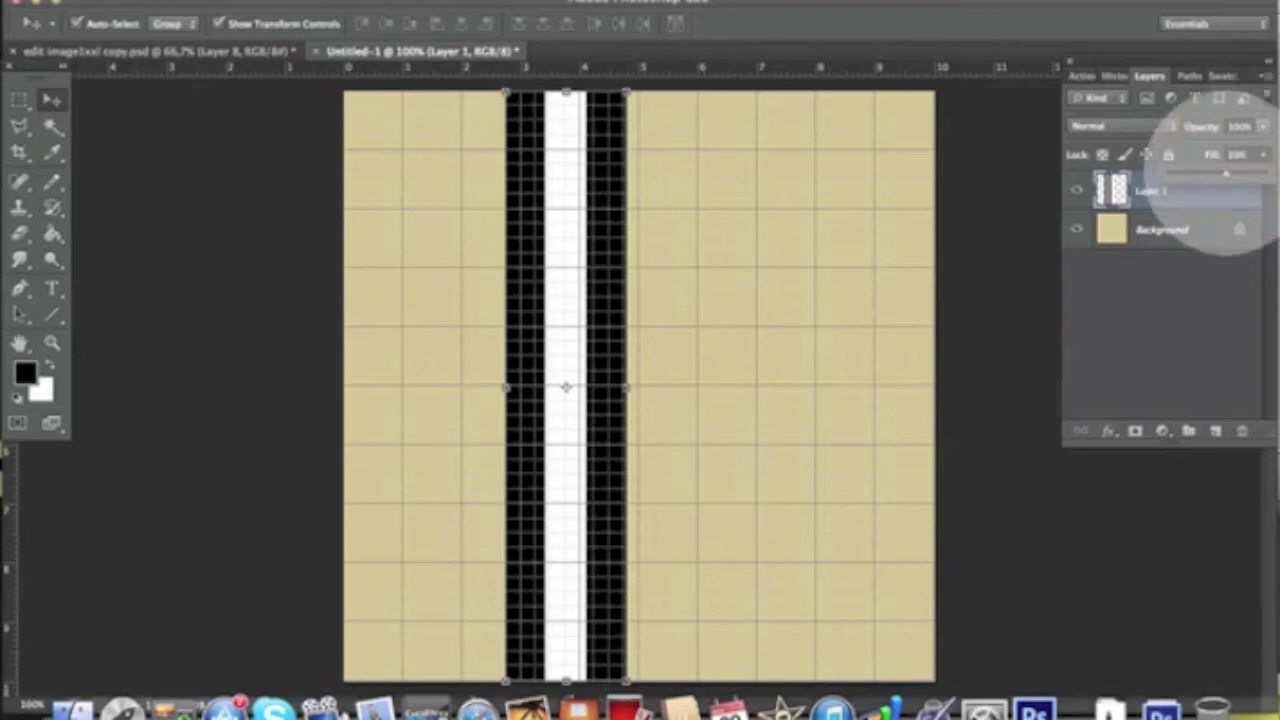
{"action": "left_click_drag", "start_coordinate": [1222, 172], "coordinate": [1215, 172]}
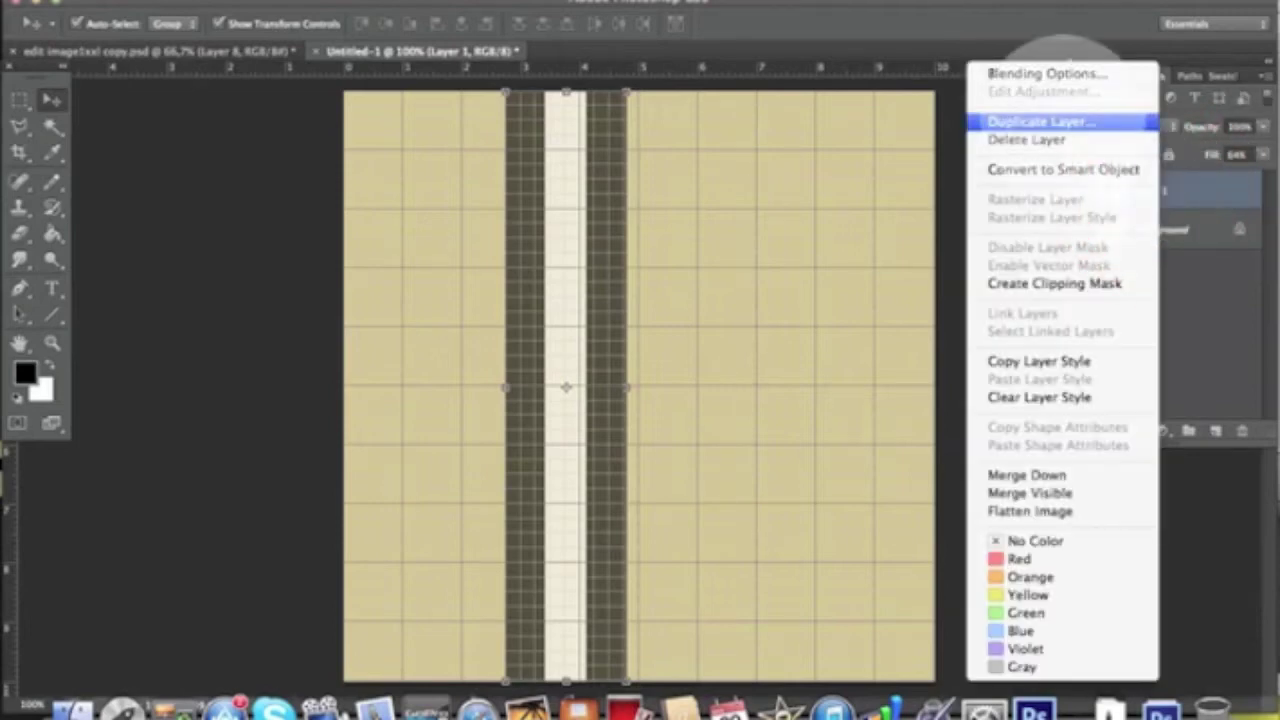
- Duplicate Layer 1, move the copy right of the original, and merge both layers
{"action": "left_click", "coordinate": [1110, 121]}
{"action": "left_click", "coordinate": [745, 254]}
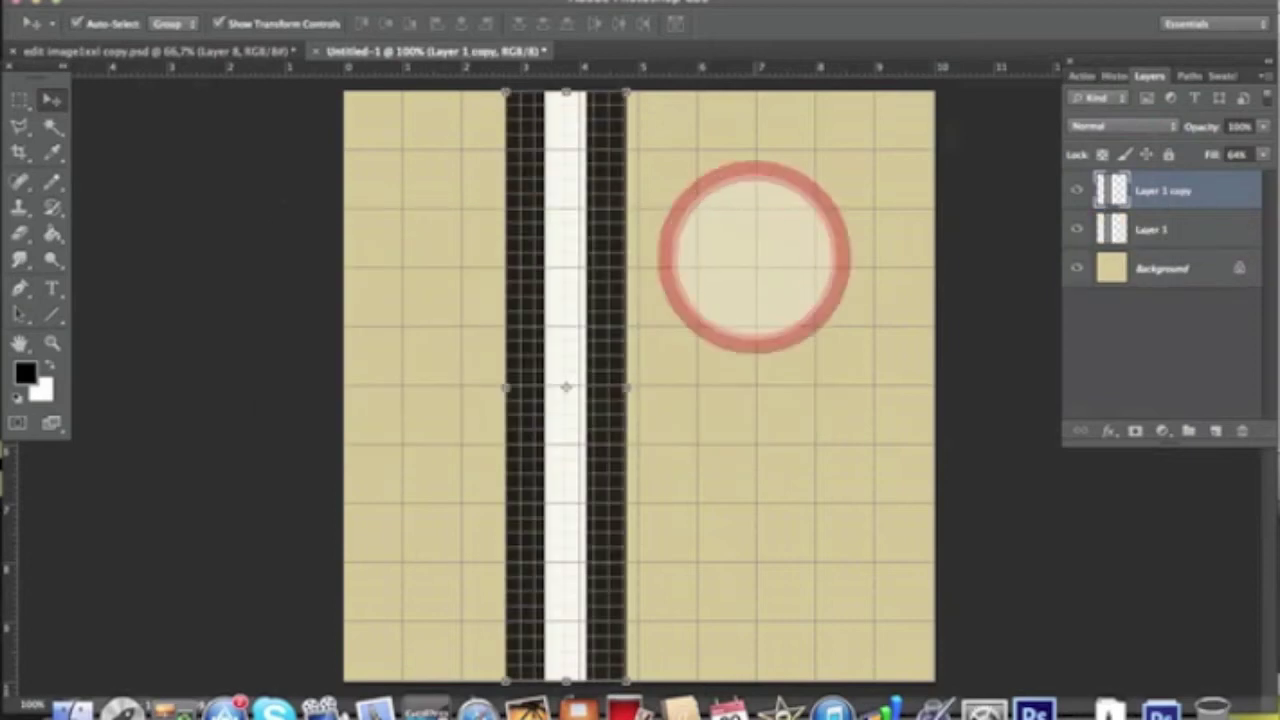
{"action": "left_click_drag", "start_coordinate": [522, 155], "coordinate": [657, 142]}
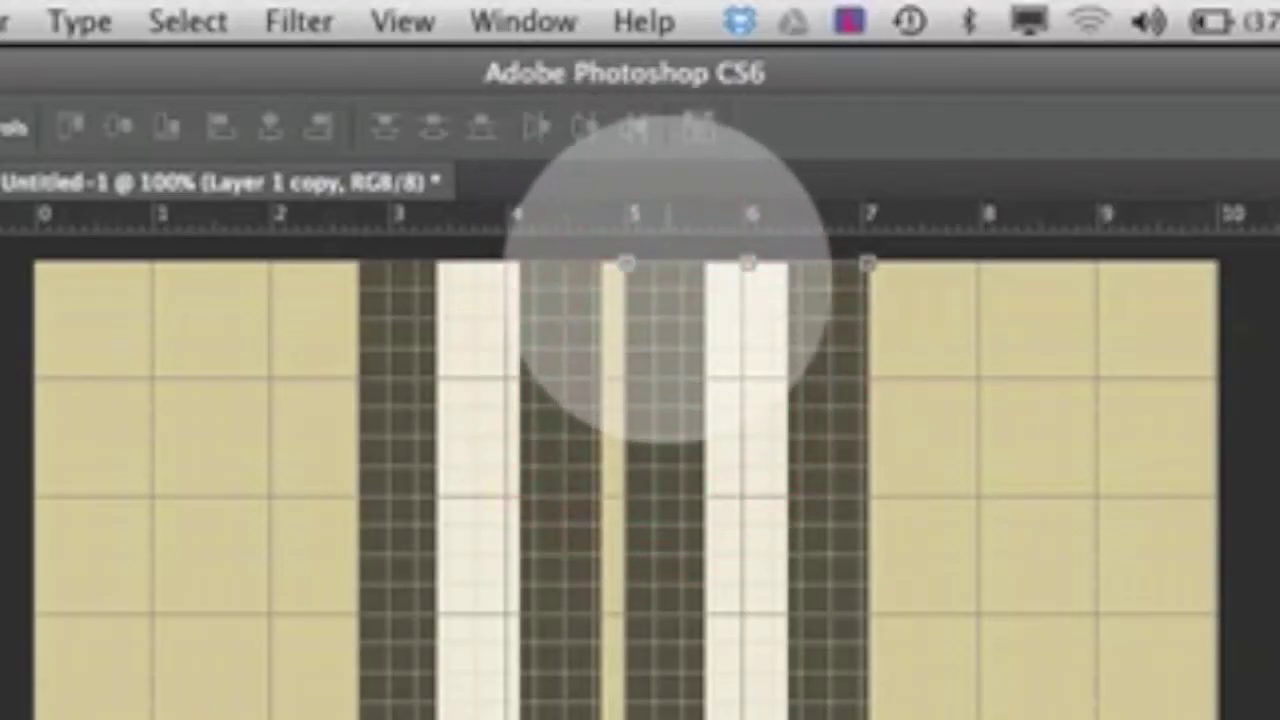
{"action": "key", "text": "Right"}
{"action": "key", "text": "Right"}
{"action": "key", "text": "Right"}
{"action": "key", "text": "Right"}
{"action": "key", "text": "Right"}
{"action": "key", "text": "Right"}
{"action": "key", "text": "Right"}
{"action": "key", "text": "Right"}
{"action": "key", "text": "Right"}
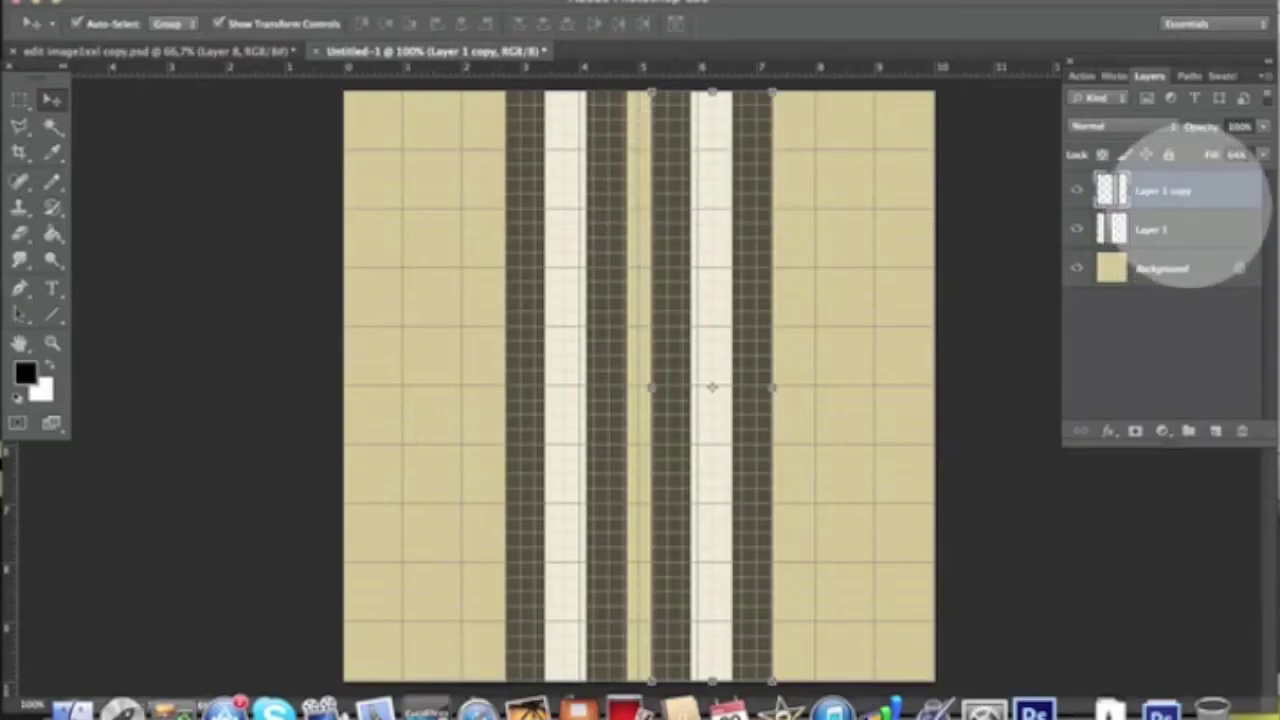
{"action": "left_click", "coordinate": [1200, 229], "text": "shift"}
{"action": "key", "text": "super+e"}
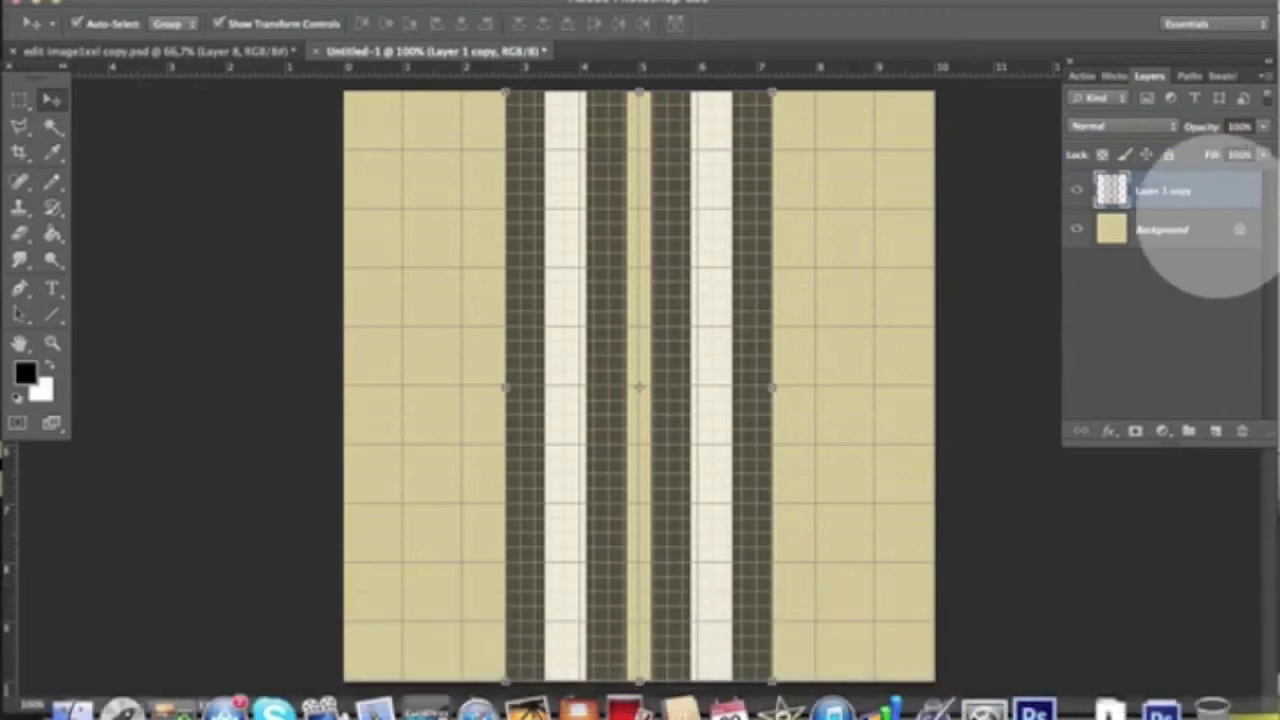
- Duplicate the merged stripe layer as Layer 1 copy 2
{"action": "right_click", "coordinate": [1225, 195]}
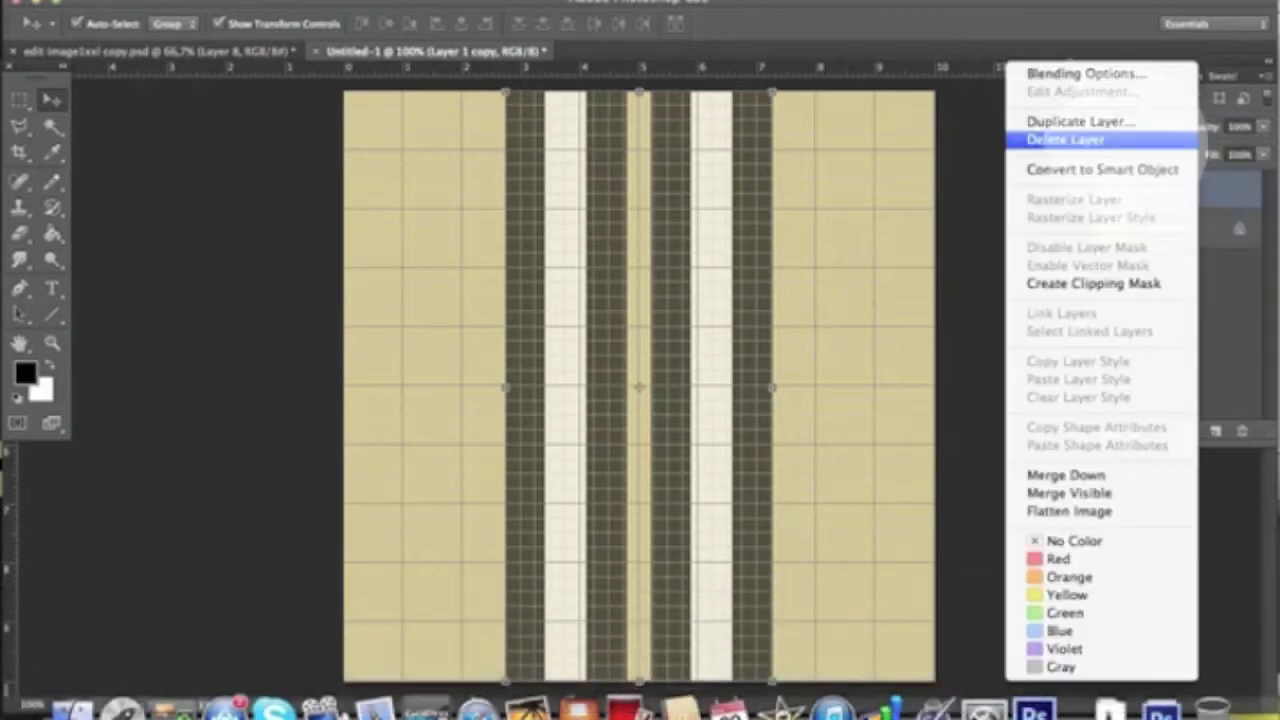
{"action": "left_click", "coordinate": [1098, 121]}
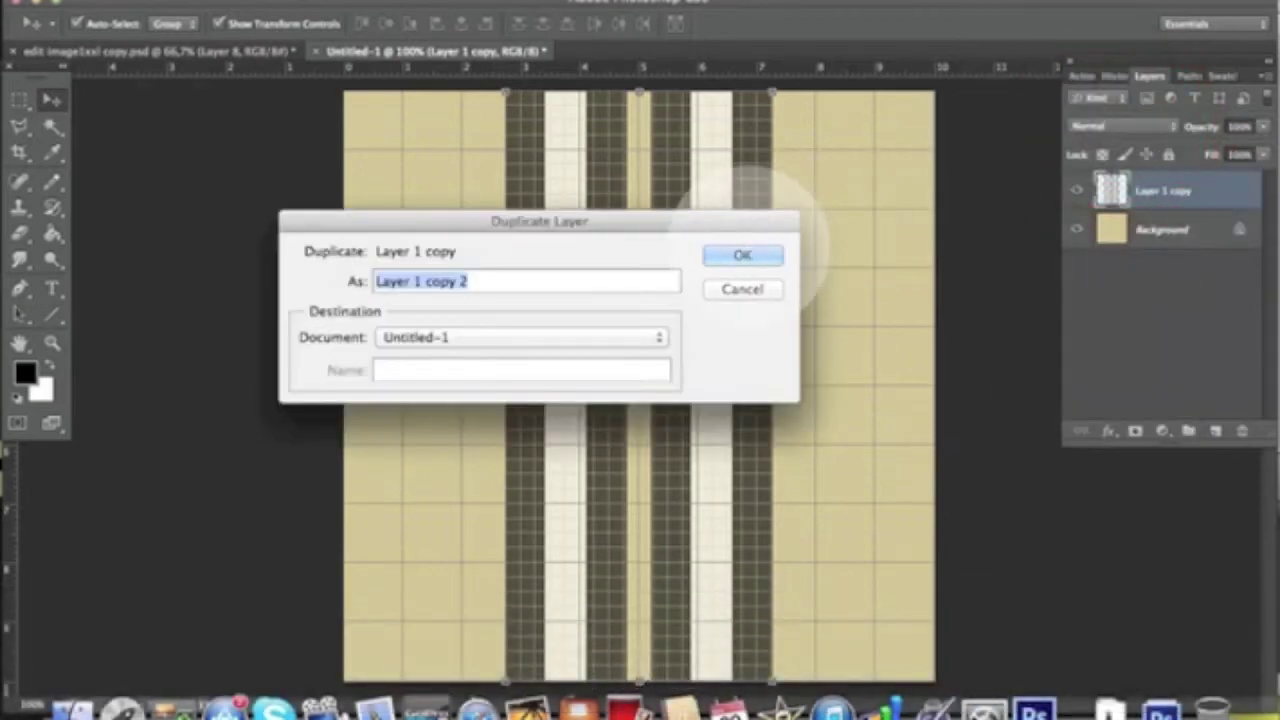
{"action": "left_click", "coordinate": [742, 255]}
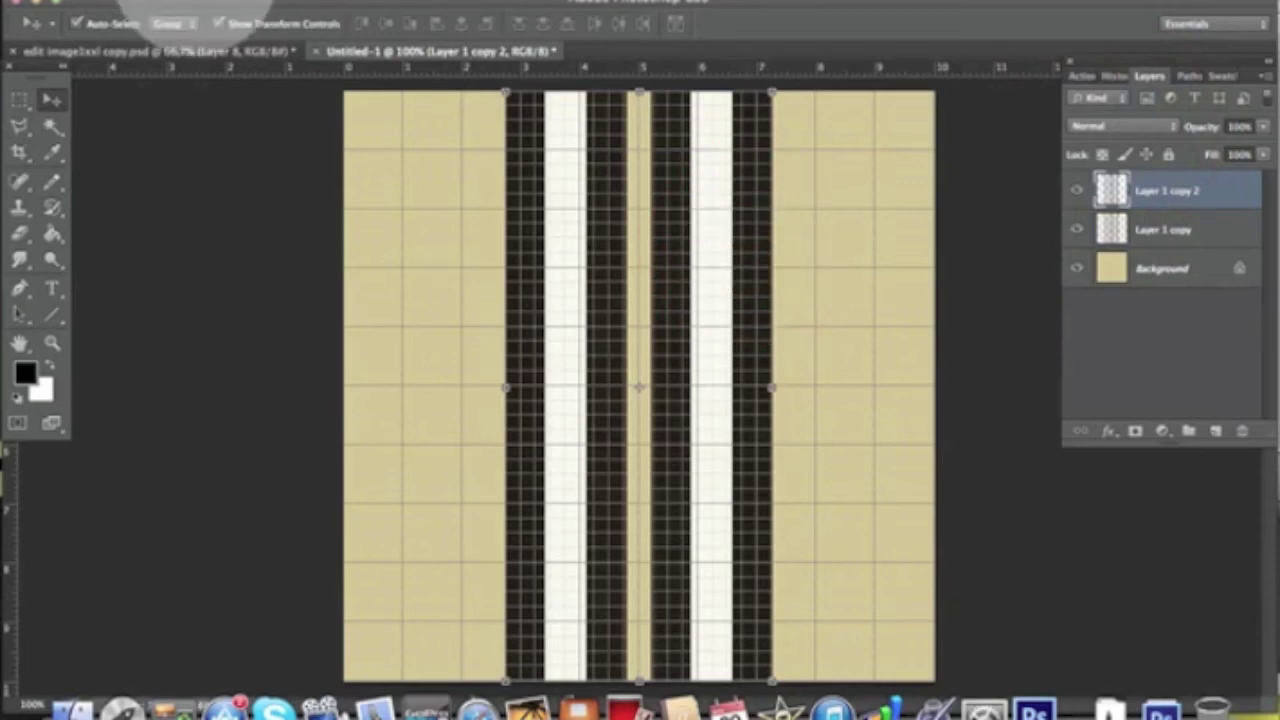
{"action": "left_click", "coordinate": [185, 10]}
{"action": "mouse_move", "coordinate": [185, 412]}
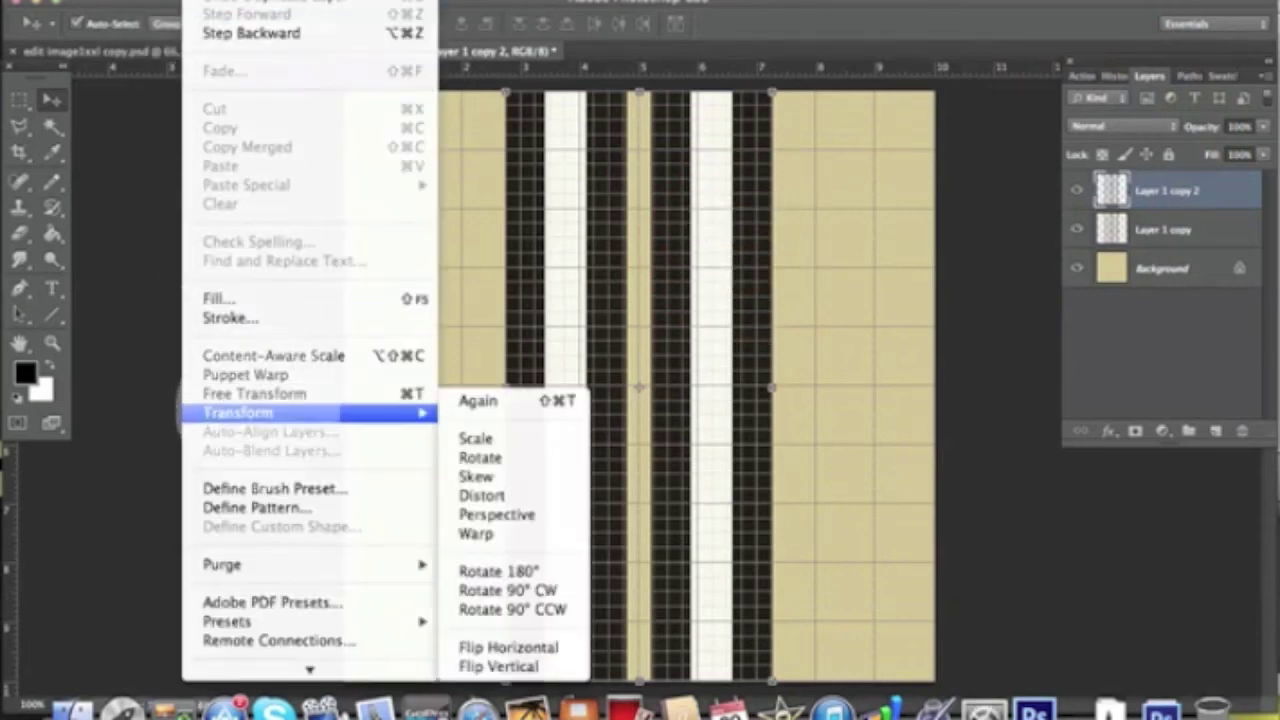
- Rotate Layer 1 copy 2 90° clockwise into horizontal stripes at about 77% fill
{"action": "left_click", "coordinate": [508, 590]}
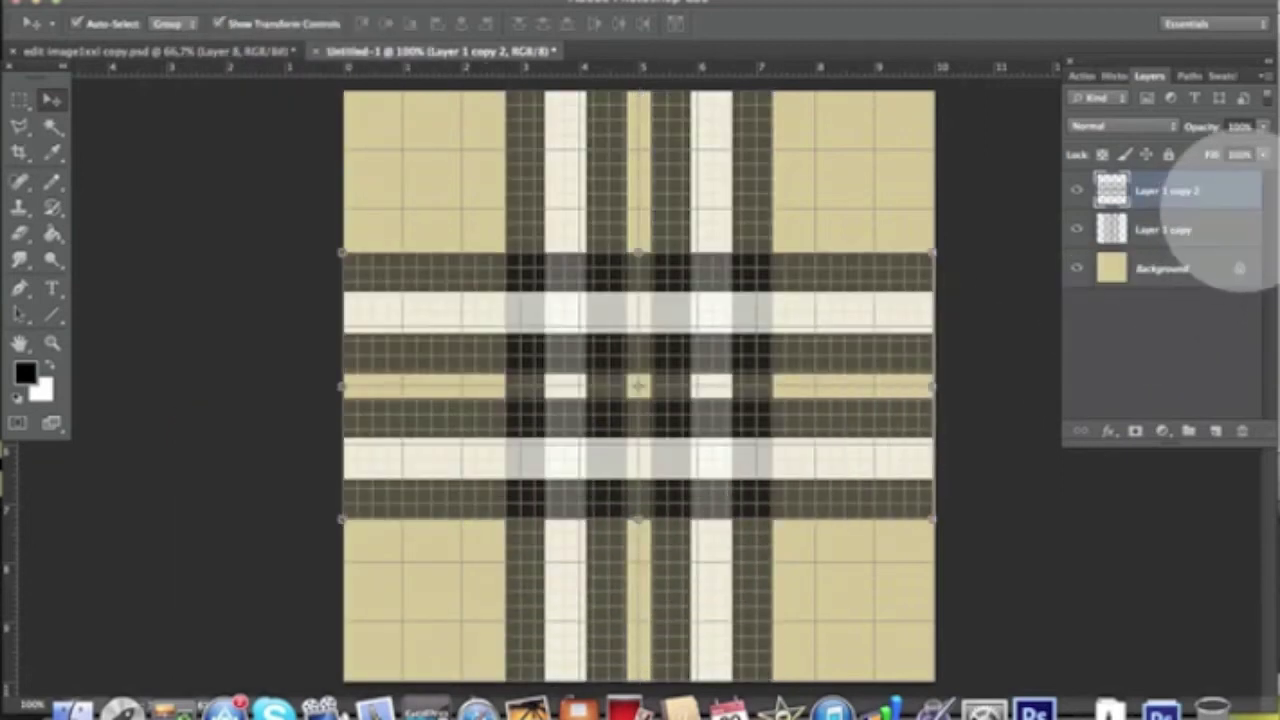
{"action": "left_click_drag", "start_coordinate": [1257, 157], "coordinate": [1240, 173]}
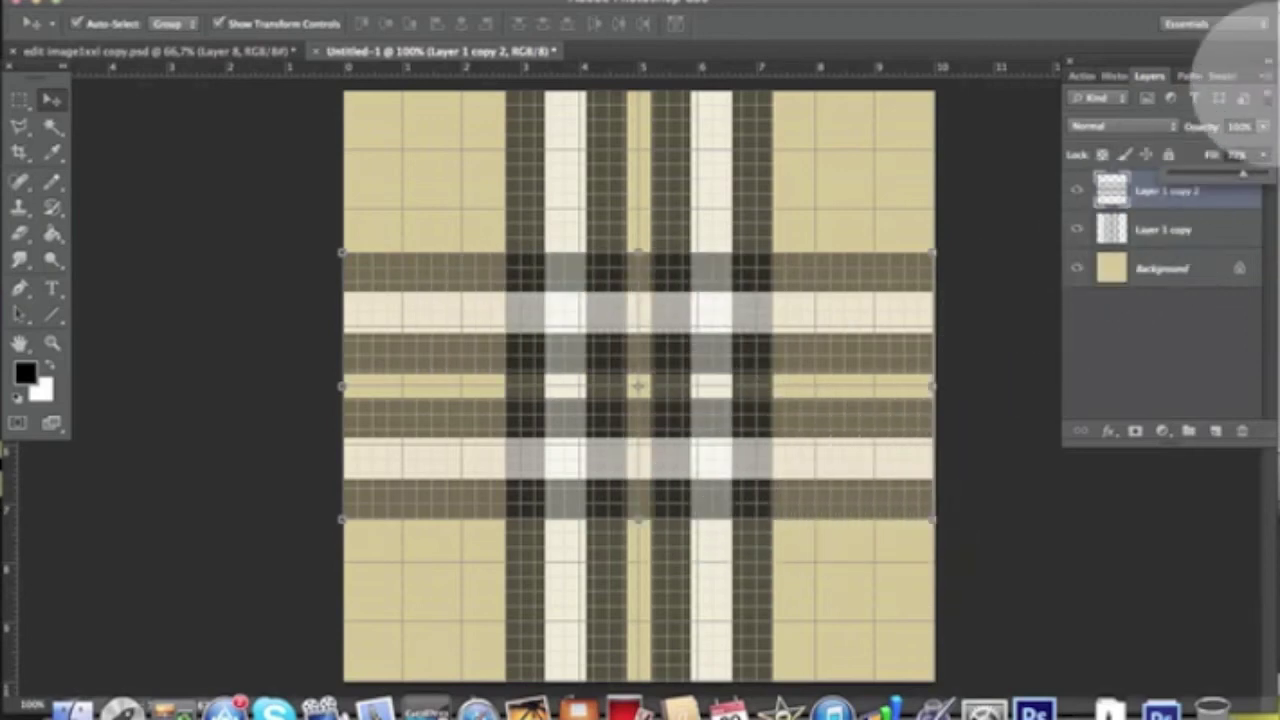
{"action": "left_click", "coordinate": [1264, 76]}
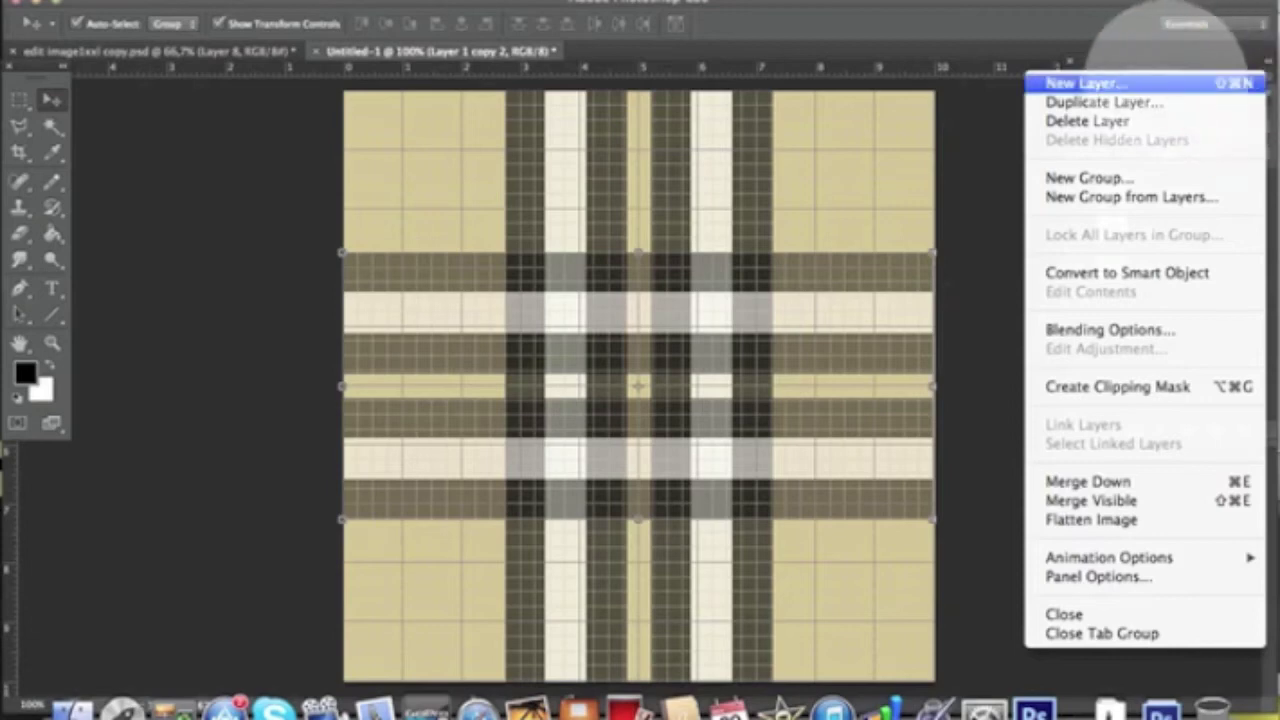
- Add a new empty layer and mark a 0.3 × 10 cm strip flush with the left edge
{"action": "left_click", "coordinate": [1157, 82]}
{"action": "left_click", "coordinate": [742, 262]}
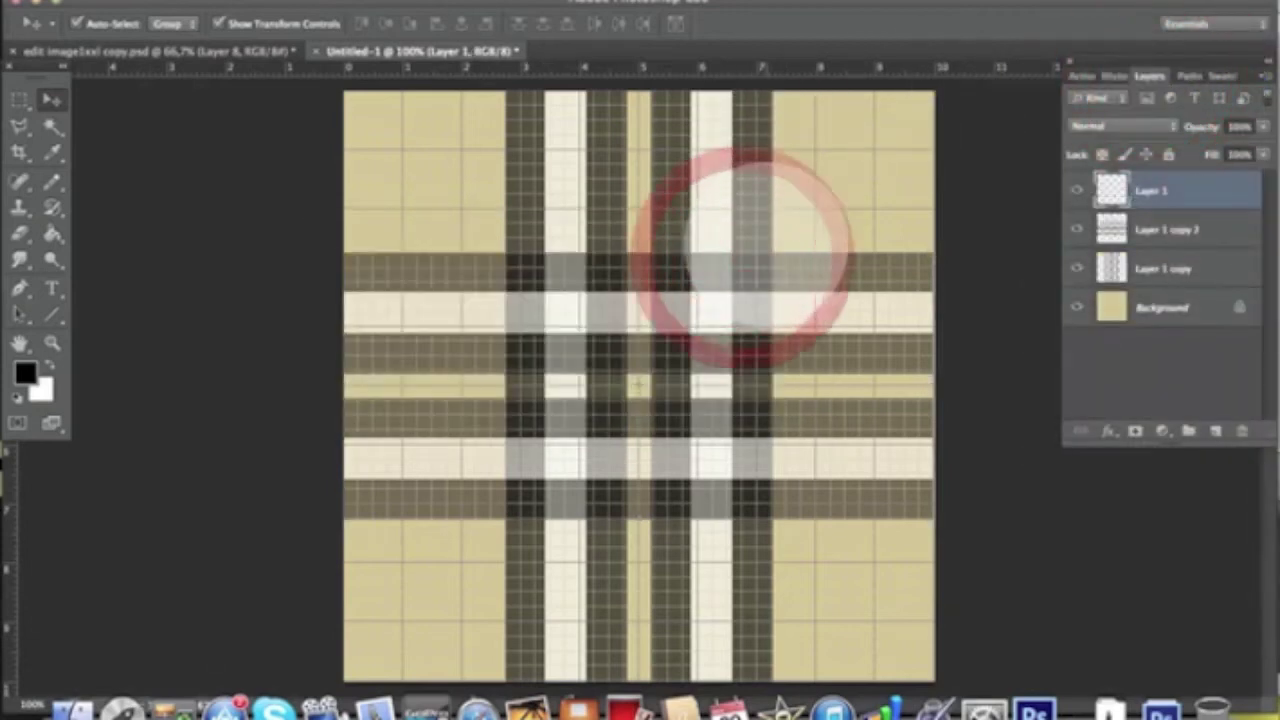
{"action": "left_click", "coordinate": [19, 99]}
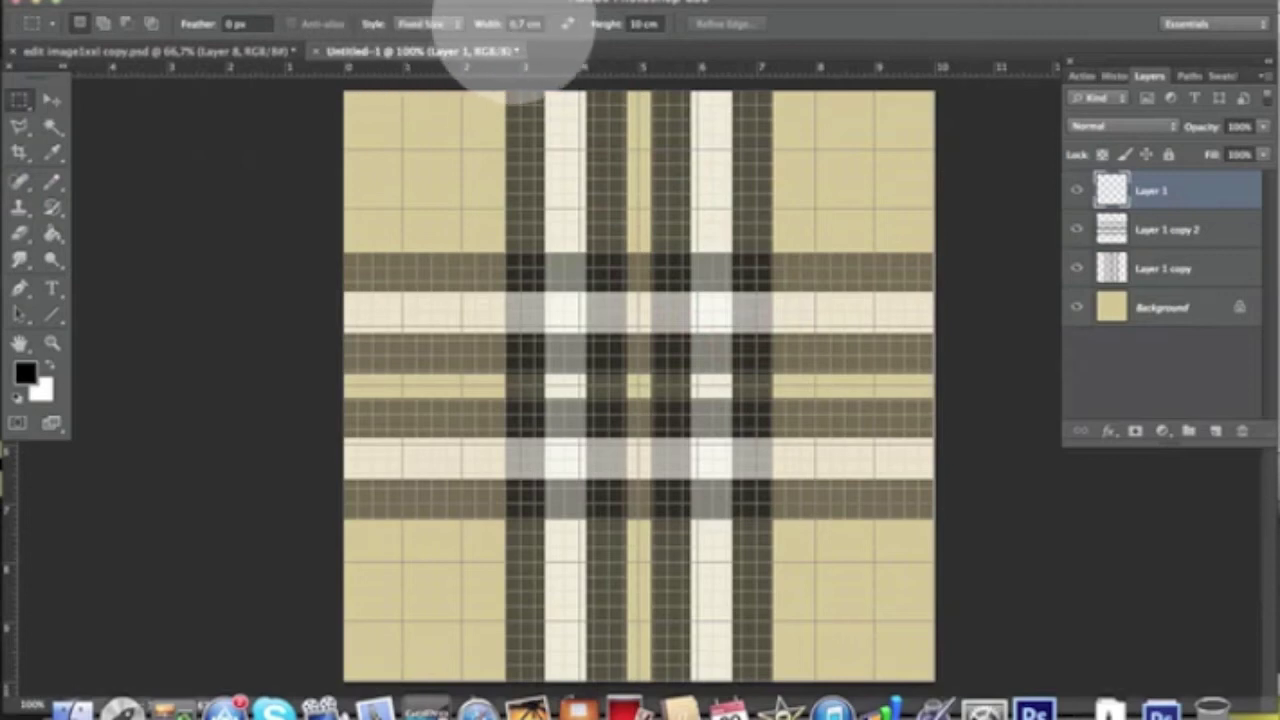
{"action": "left_click", "coordinate": [525, 23]}
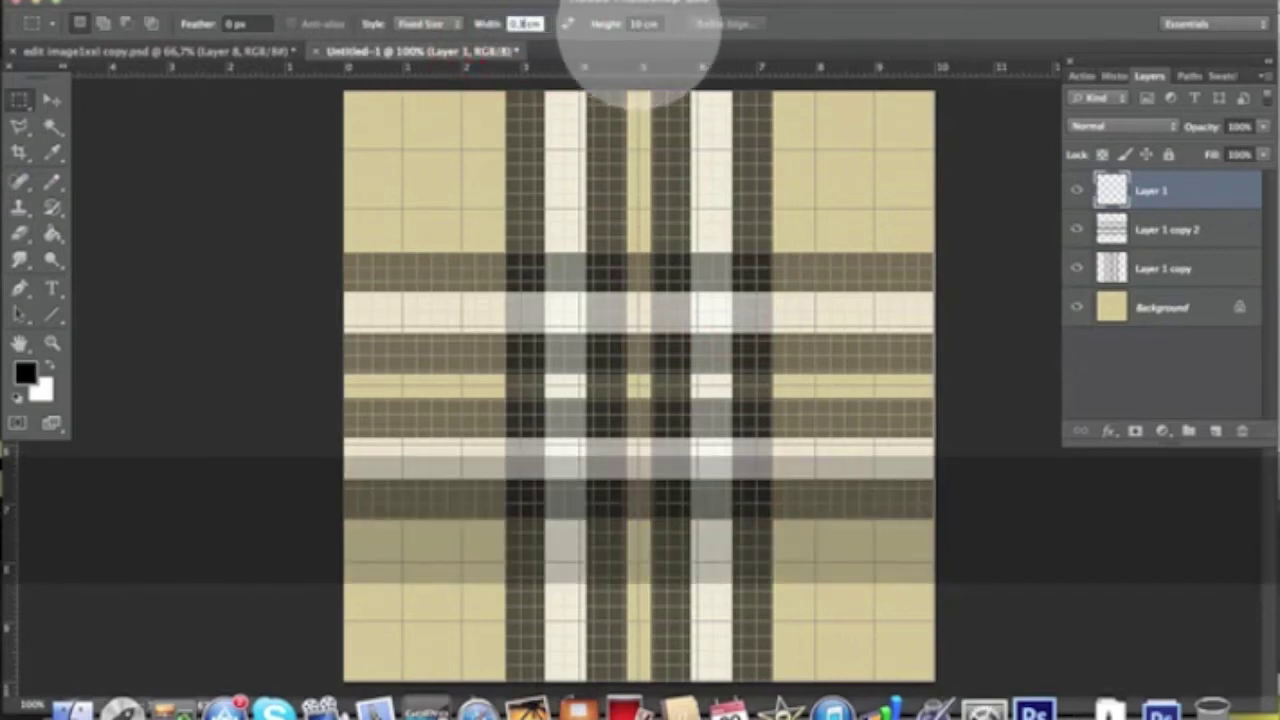
{"action": "key", "text": "Tab"}
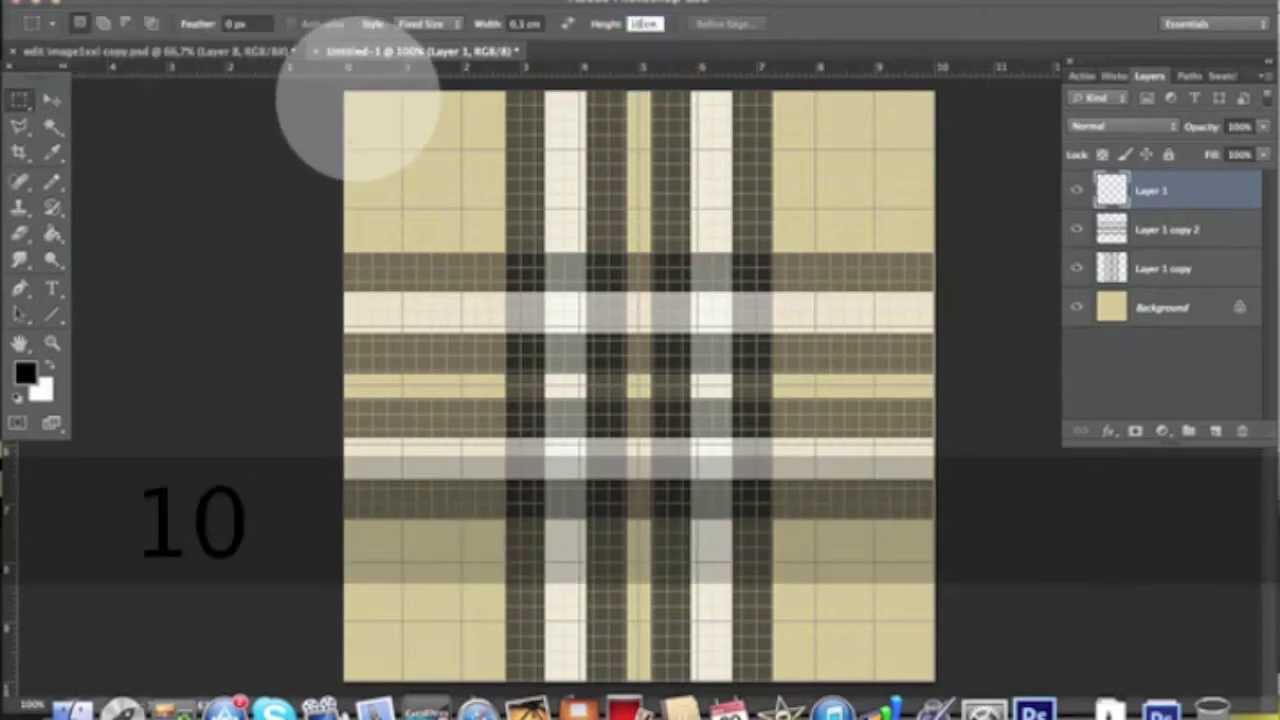
{"action": "left_click", "coordinate": [358, 104]}
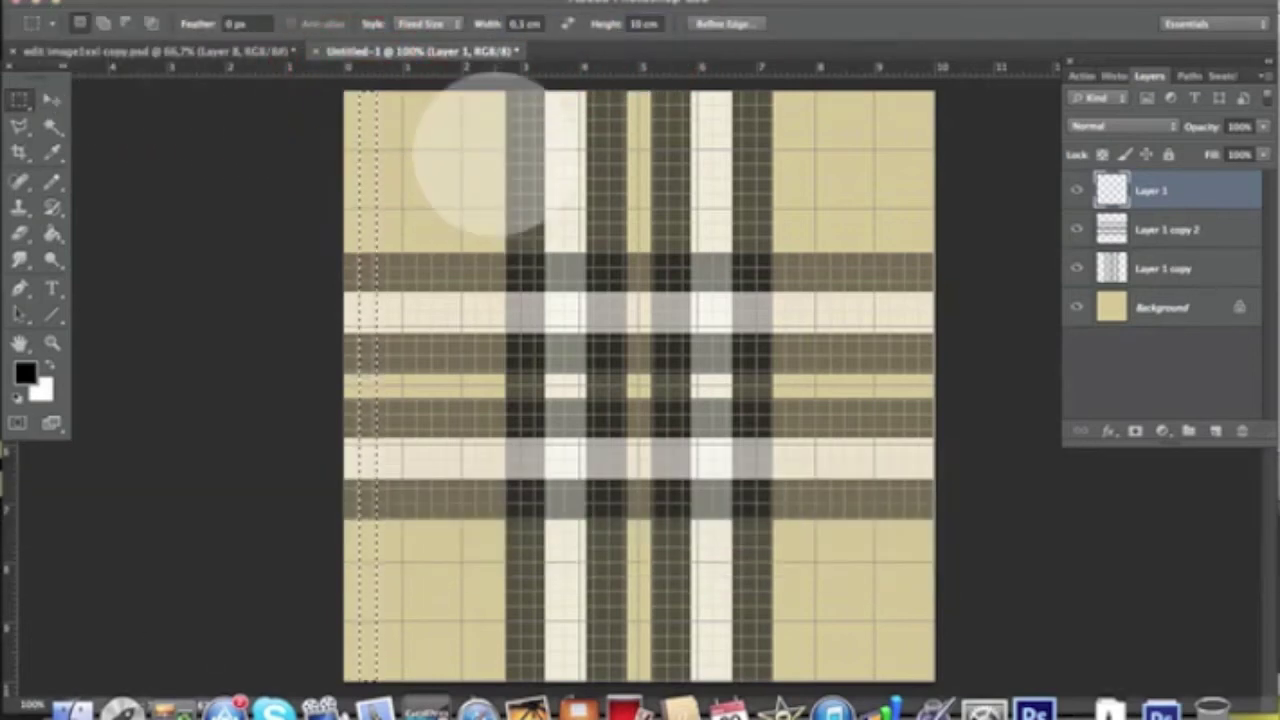
{"action": "key", "text": "Left"}
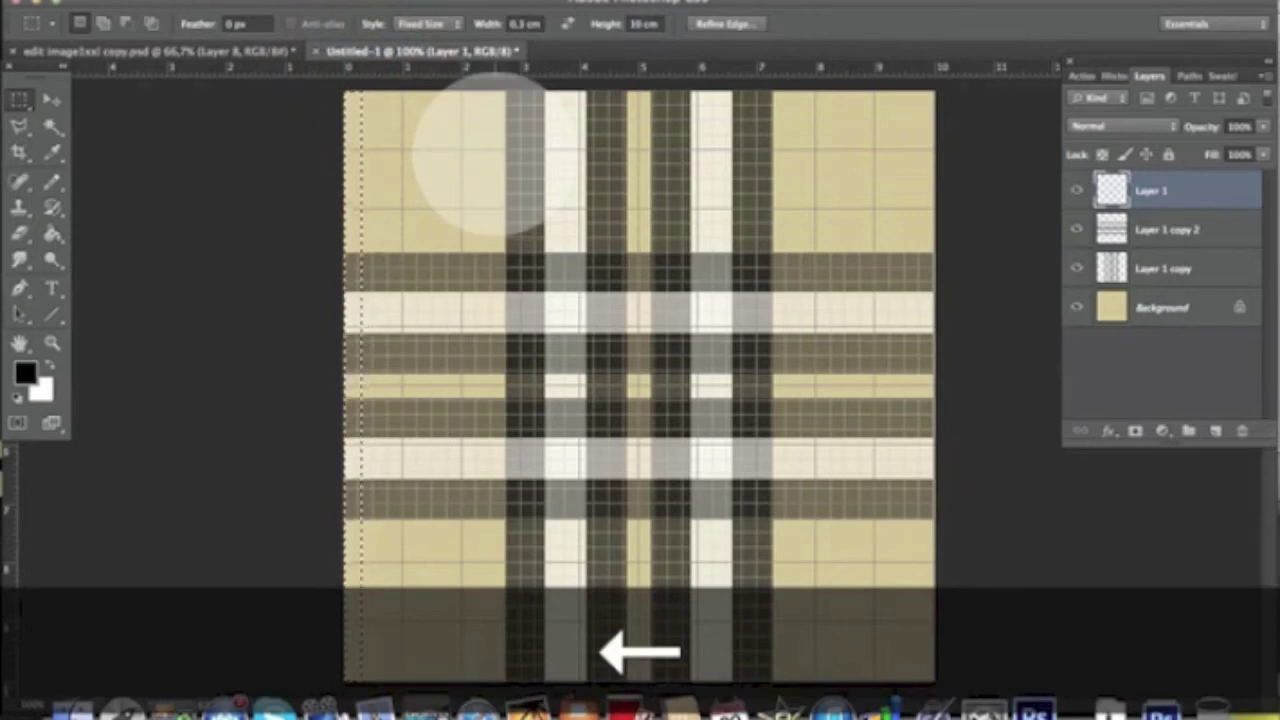
{"action": "left_click", "coordinate": [25, 372]}
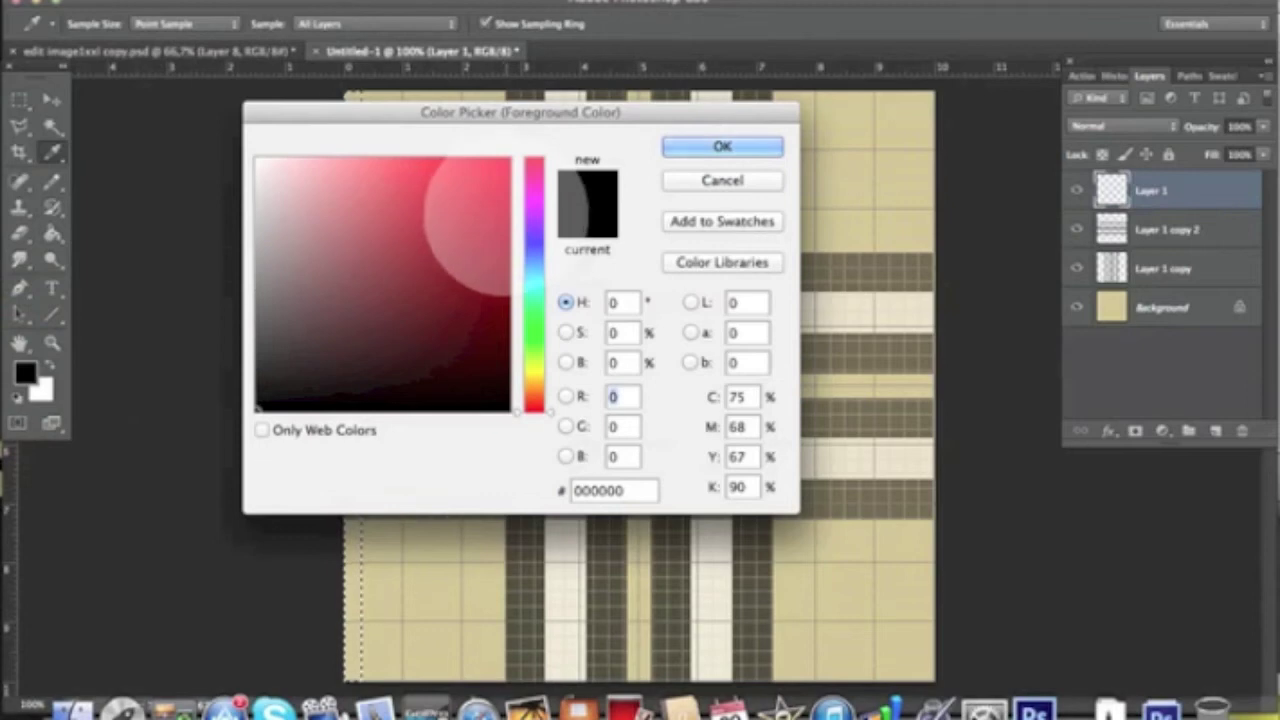
- Fill the left edge strip with a deep red
{"action": "left_click", "coordinate": [505, 239]}
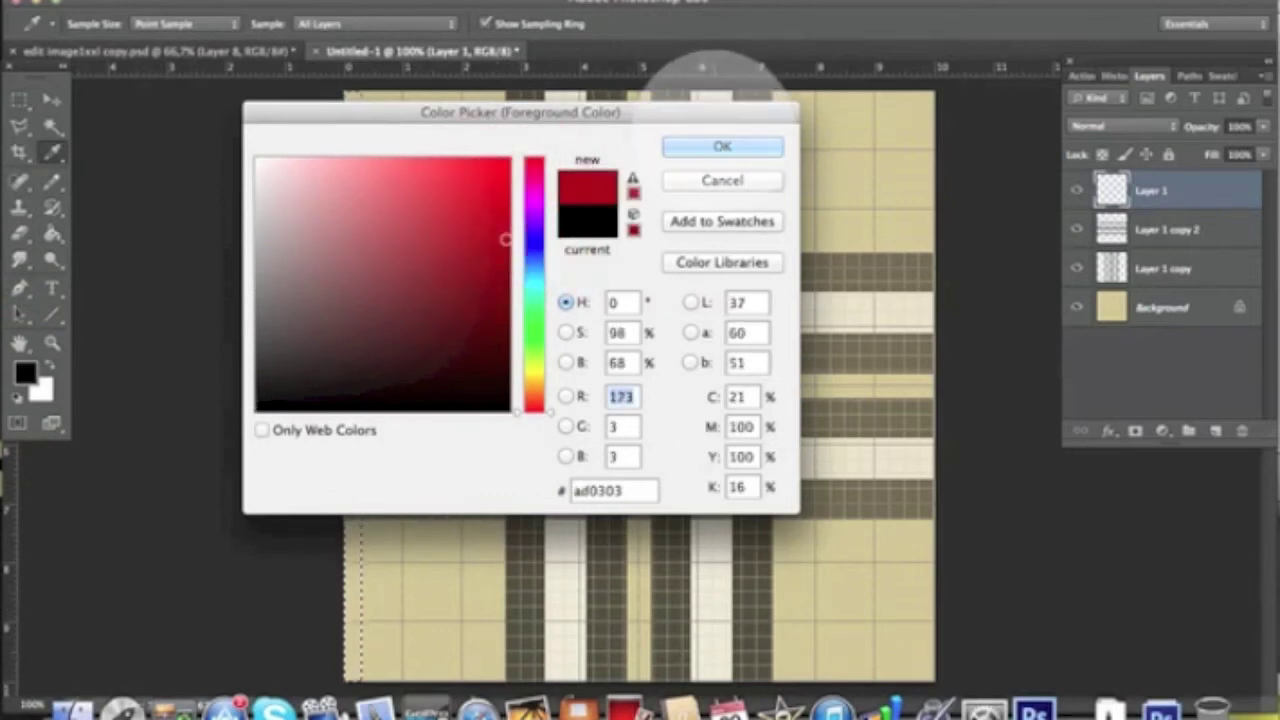
{"action": "left_click", "coordinate": [720, 146]}
{"action": "left_click", "coordinate": [53, 233]}
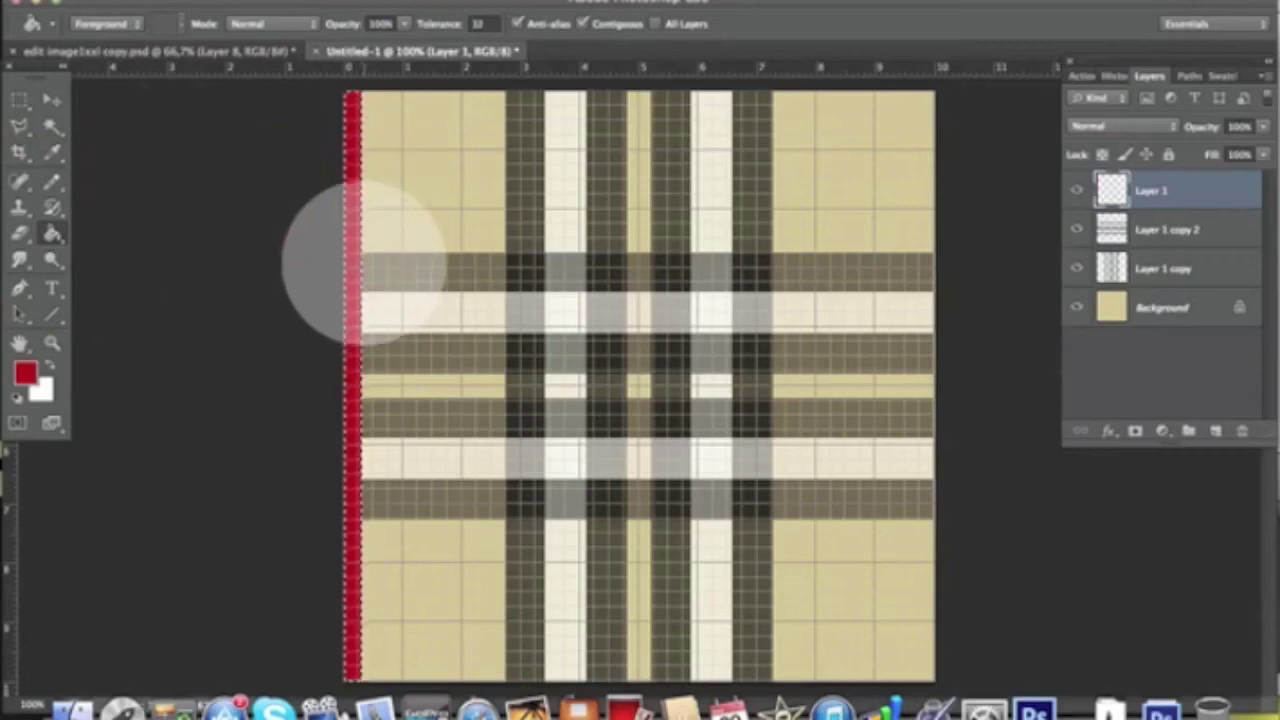
- Fill a matching red strip at the right edge and set the layer fill to 53%
{"action": "left_click", "coordinate": [20, 99]}
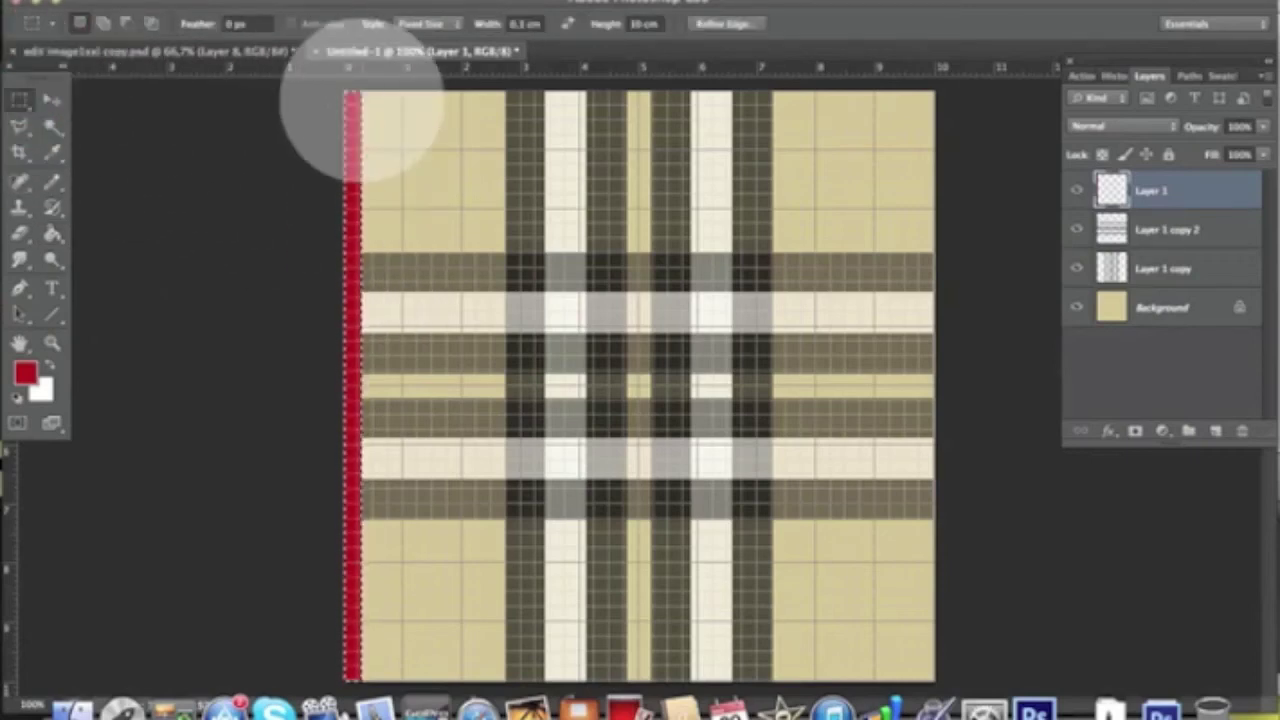
{"action": "left_click", "coordinate": [527, 78]}
{"action": "left_click_drag", "start_coordinate": [683, 118], "coordinate": [917, 135]}
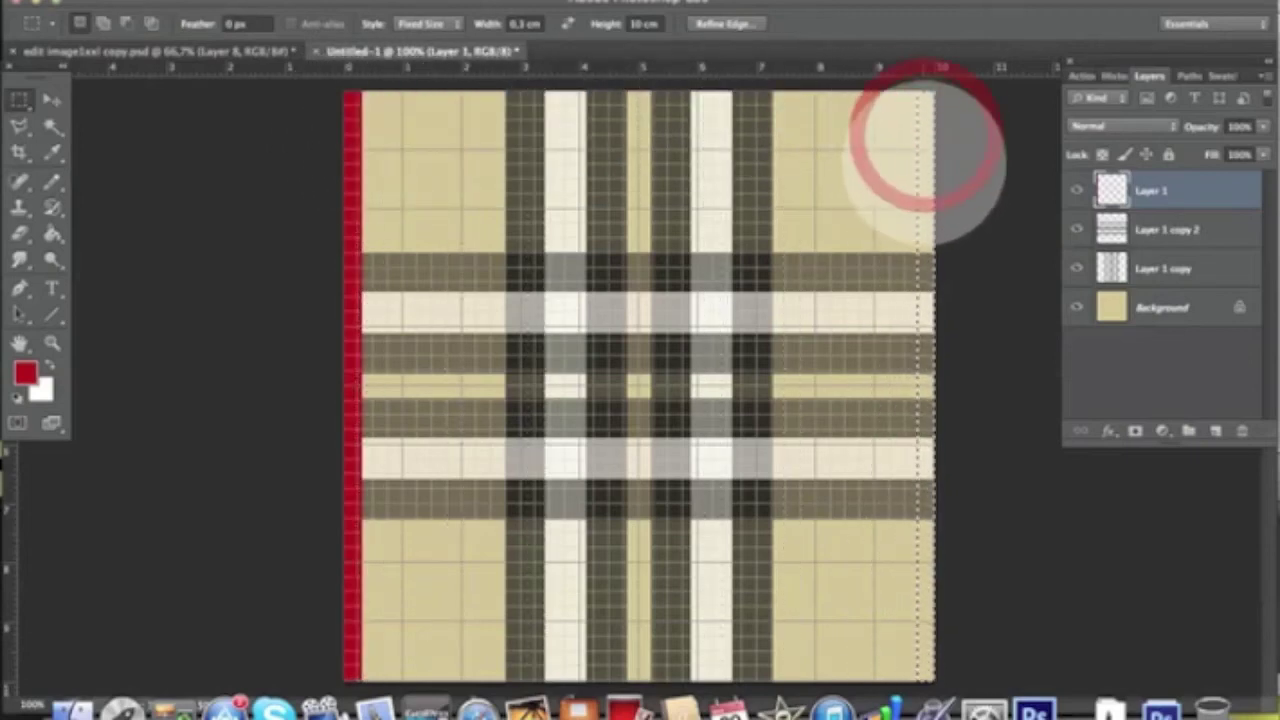
{"action": "left_click", "coordinate": [52, 232]}
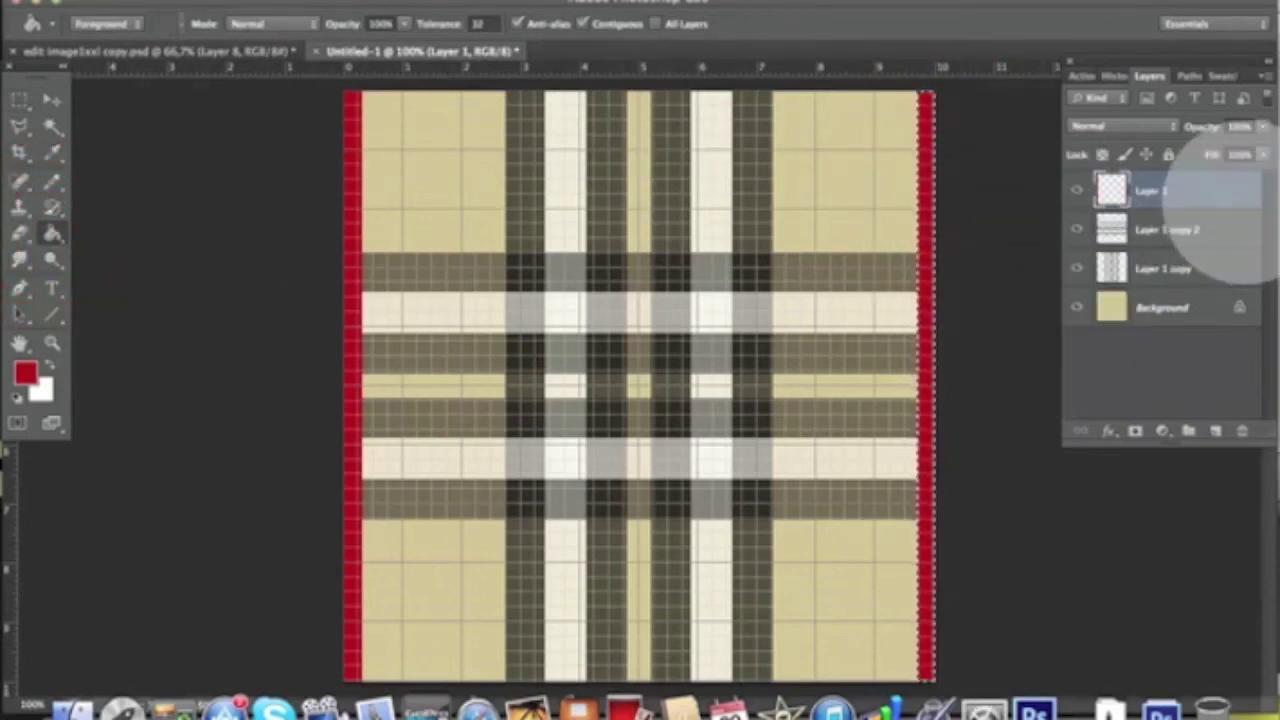
{"action": "left_click_drag", "start_coordinate": [1262, 172], "coordinate": [1219, 172]}
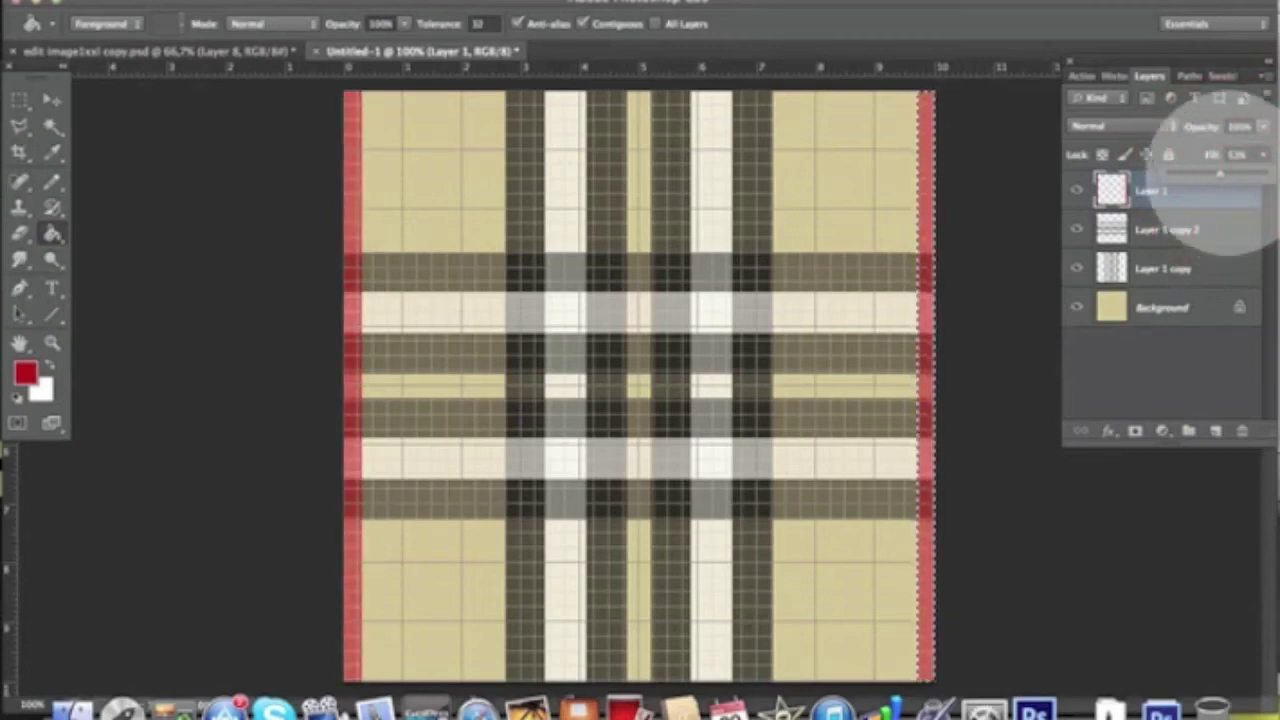
{"action": "right_click", "coordinate": [1170, 190]}
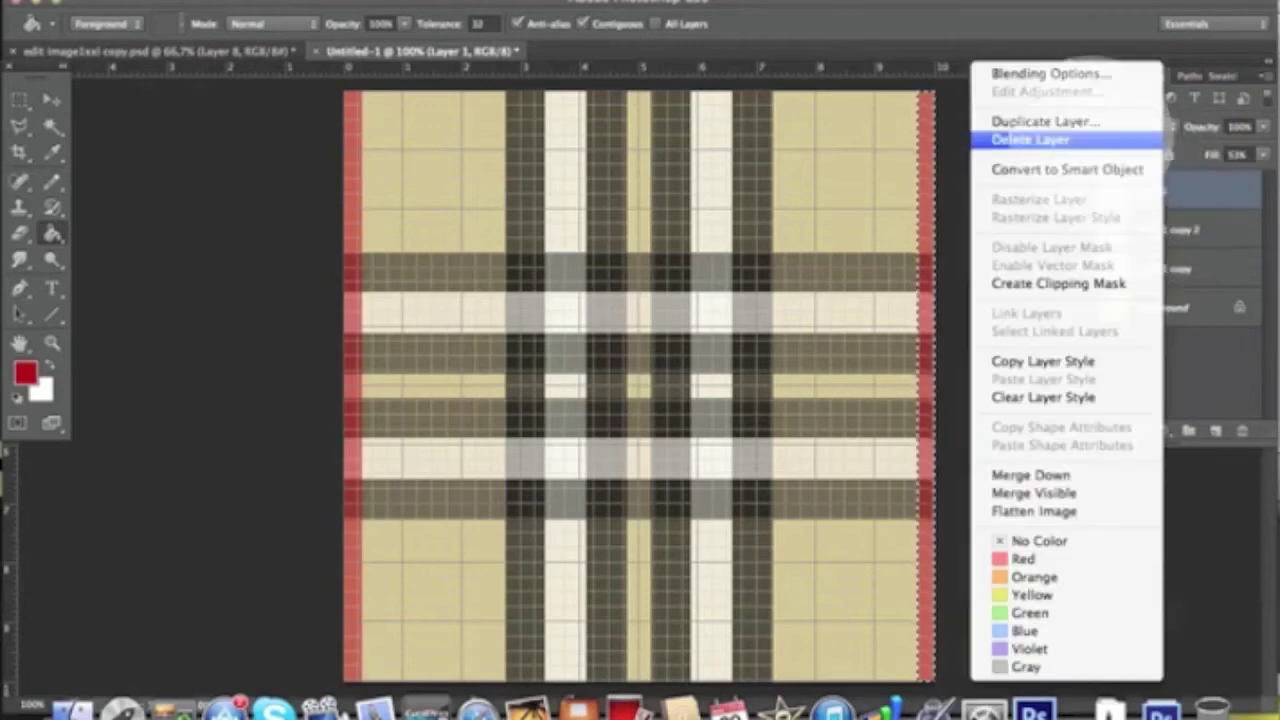
- Duplicate the red edge stripe layer and deselect
{"action": "left_click", "coordinate": [1070, 121]}
{"action": "left_click", "coordinate": [742, 256]}
{"action": "key", "text": "super+z"}
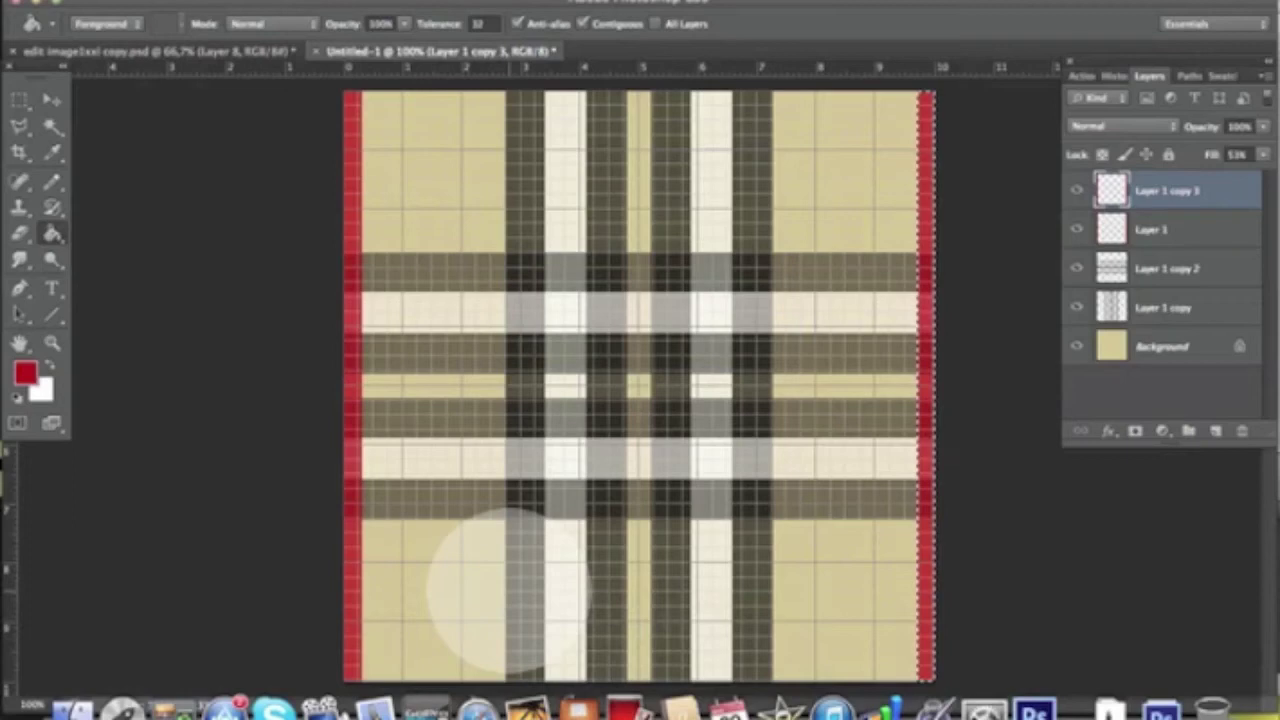
{"action": "key", "text": "super+d"}
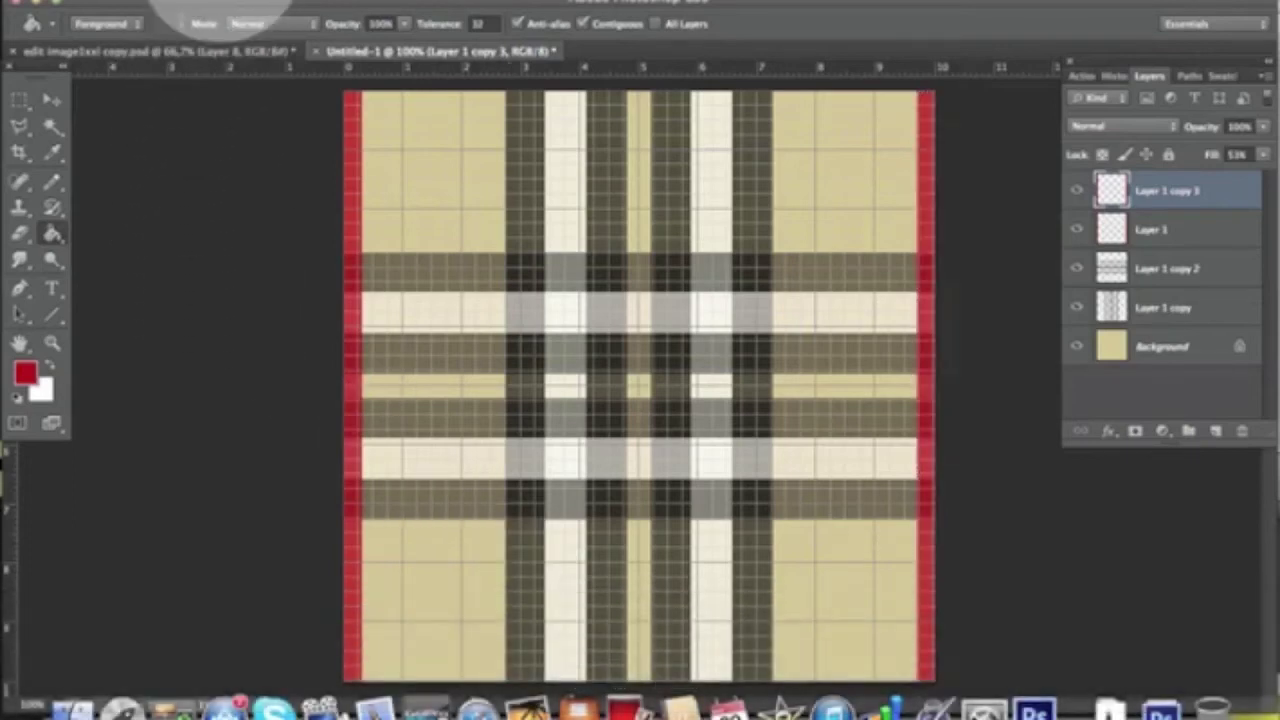
- Rotate the copy 90° clockwise and merge all stripe layers into Layer 1 copy 3
{"action": "left_click", "coordinate": [175, 12]}
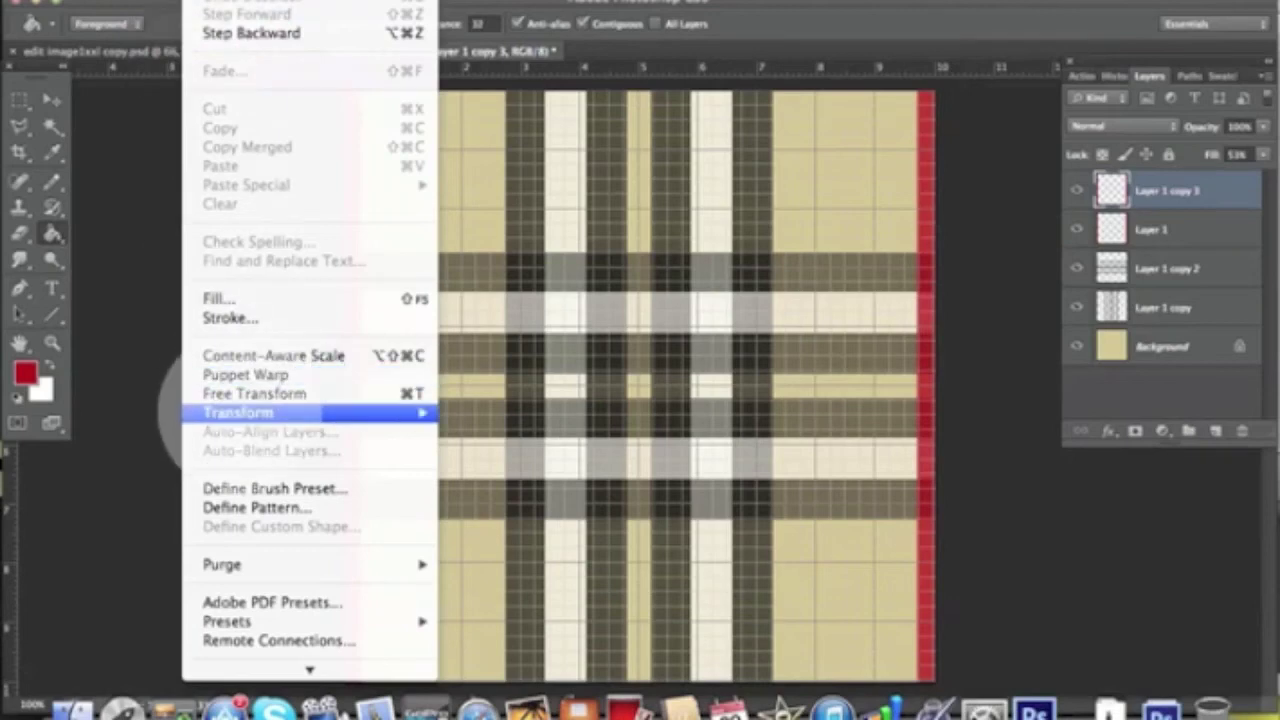
{"action": "mouse_move", "coordinate": [195, 412]}
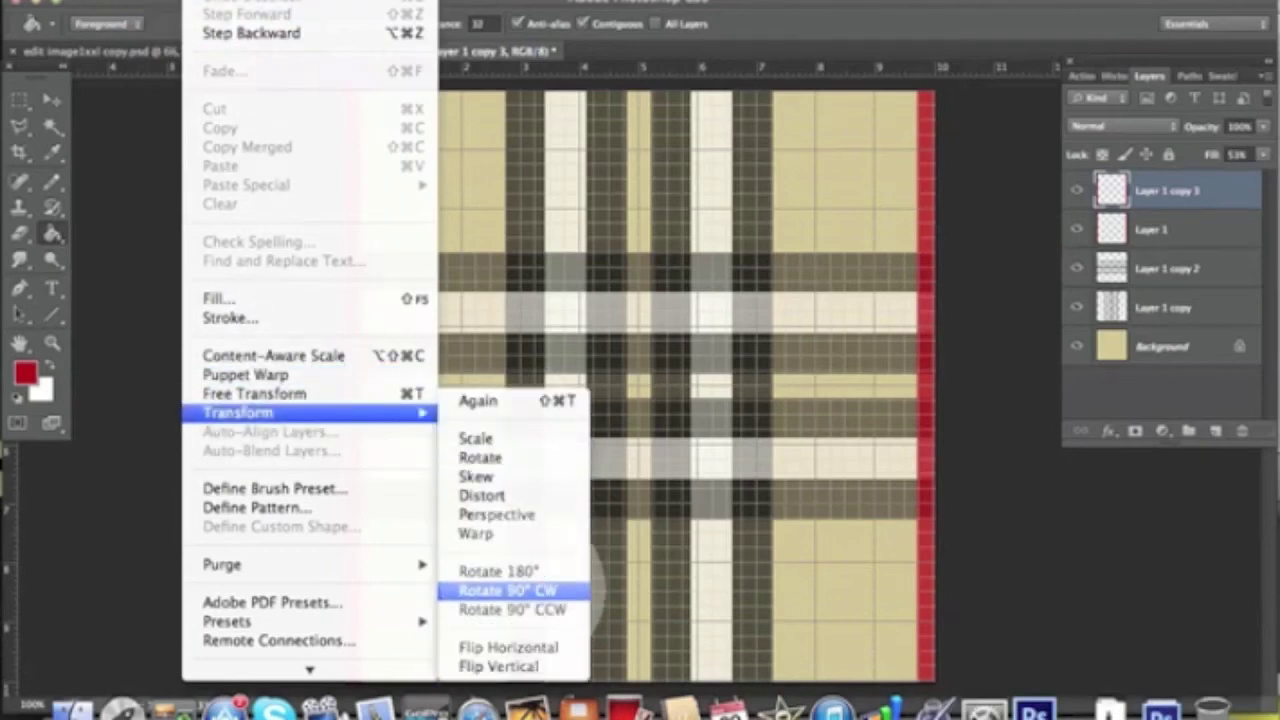
{"action": "left_click", "coordinate": [507, 590]}
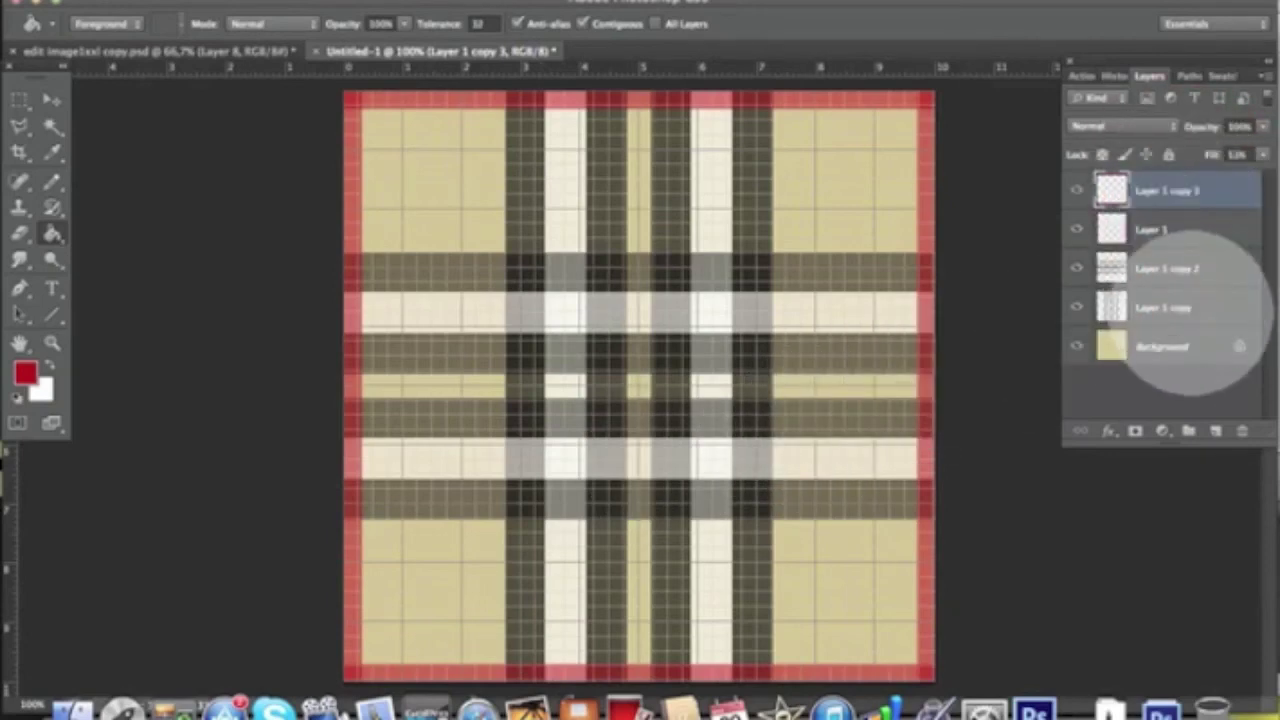
{"action": "left_click", "coordinate": [1190, 307], "text": "shift"}
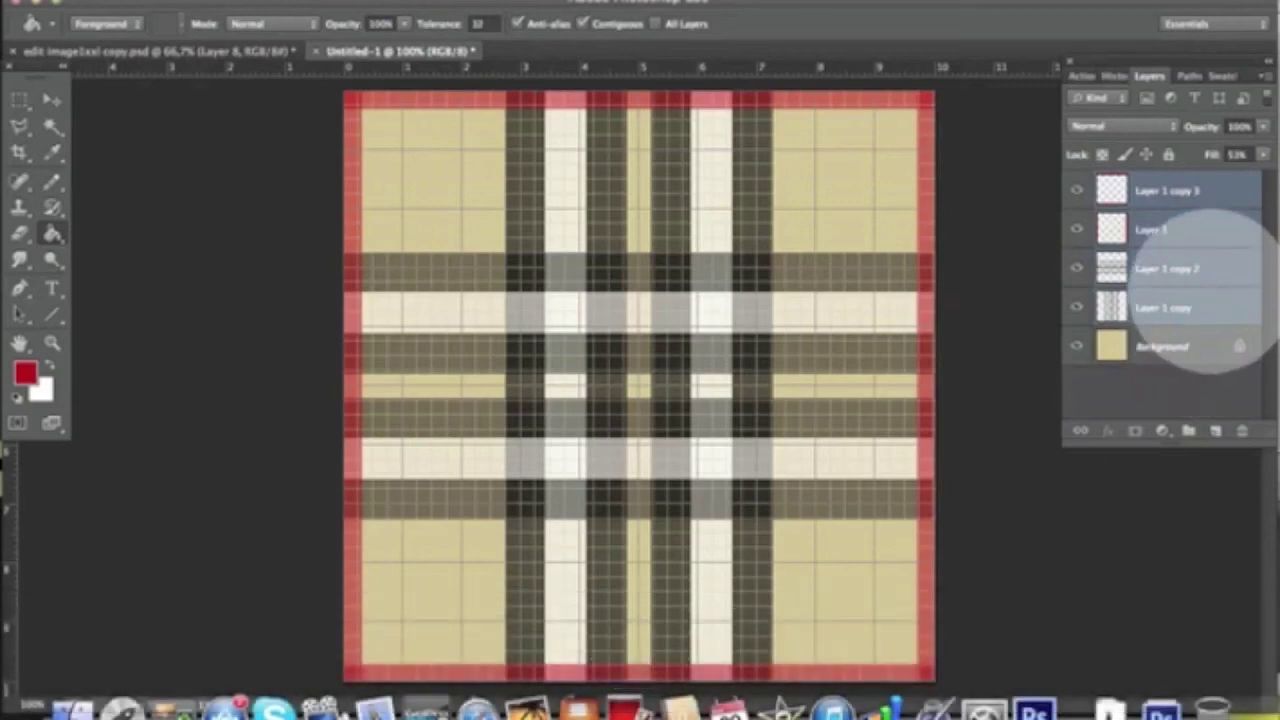
{"action": "key", "text": "super+e"}
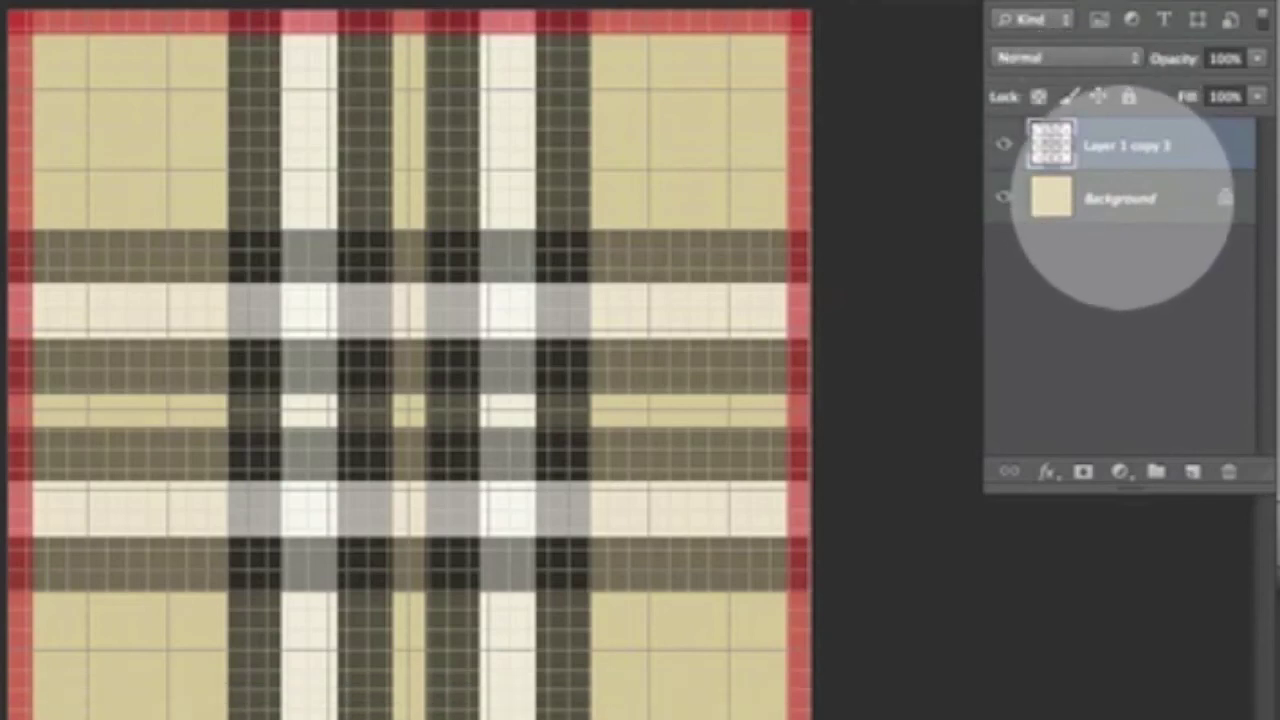
- Duplicate the beige Background layer to create a Background copy
{"action": "left_click", "coordinate": [1118, 197]}
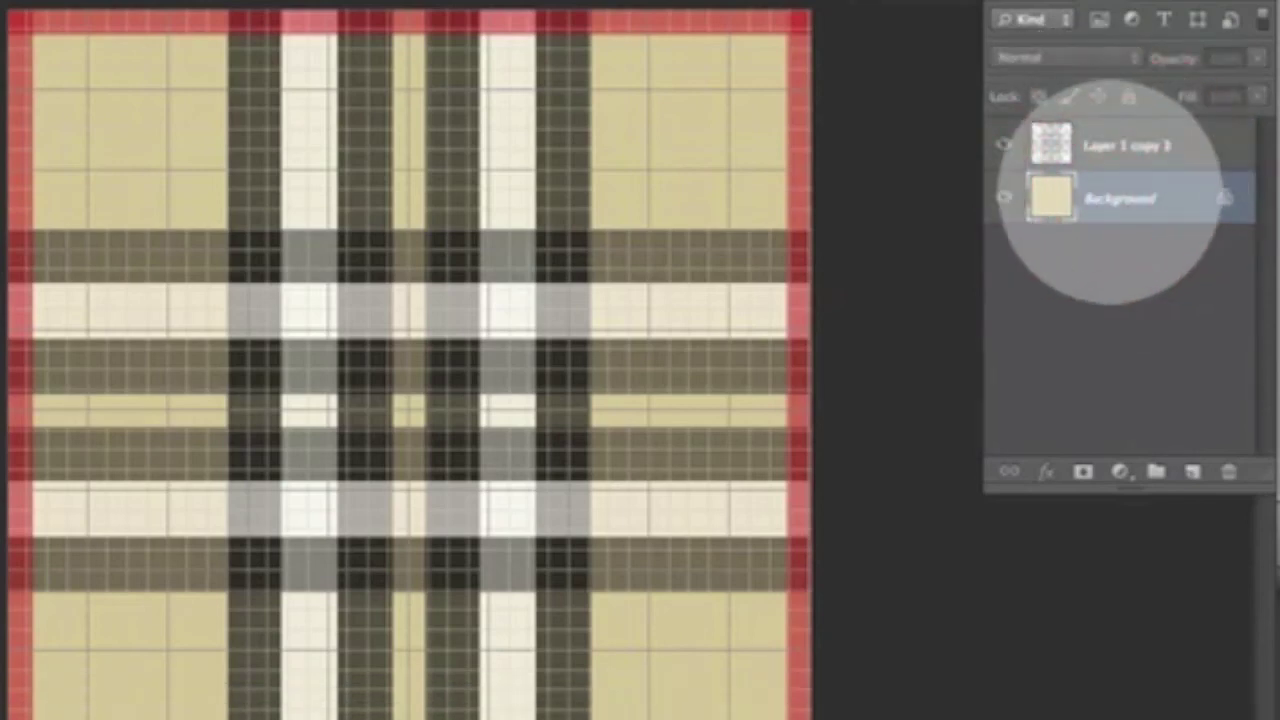
{"action": "right_click", "coordinate": [1118, 192]}
{"action": "left_click", "coordinate": [934, 244]}
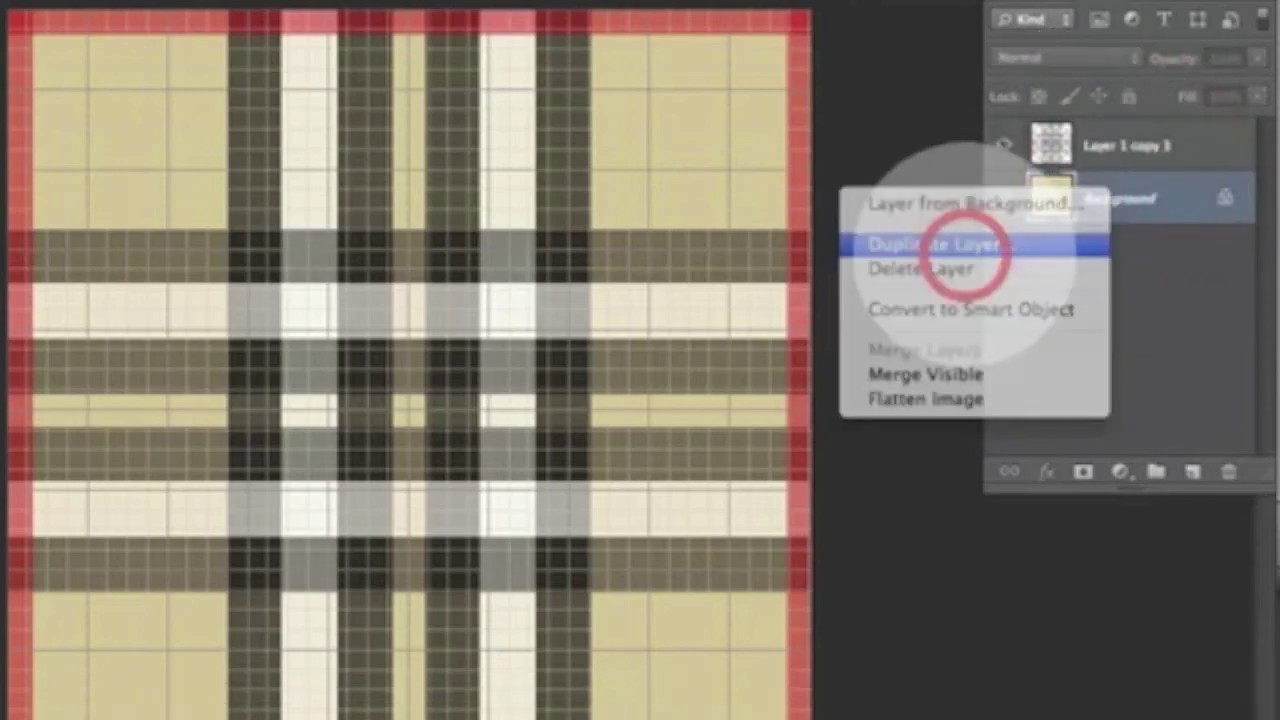
{"action": "left_click", "coordinate": [549, 232]}
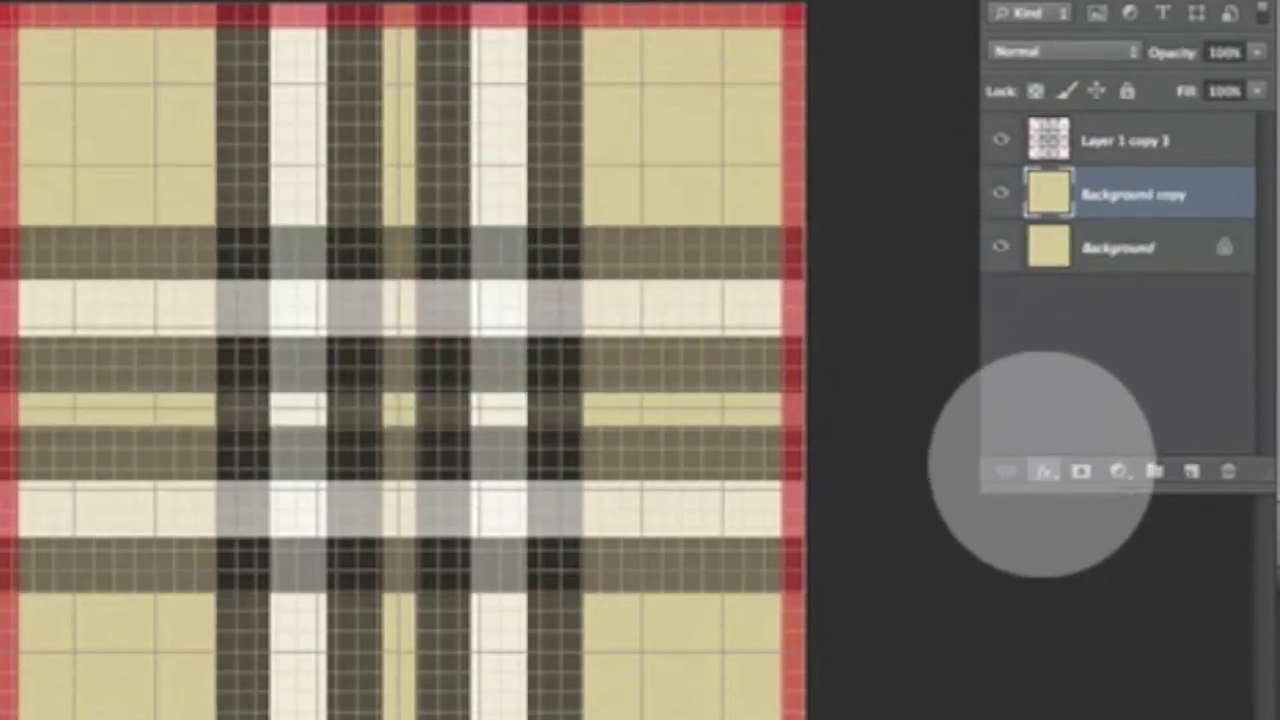
- Give the Background copy a Multiply Pattern Overlay using the diagonal-line pattern at 207% scale
{"action": "left_click", "coordinate": [1046, 471]}
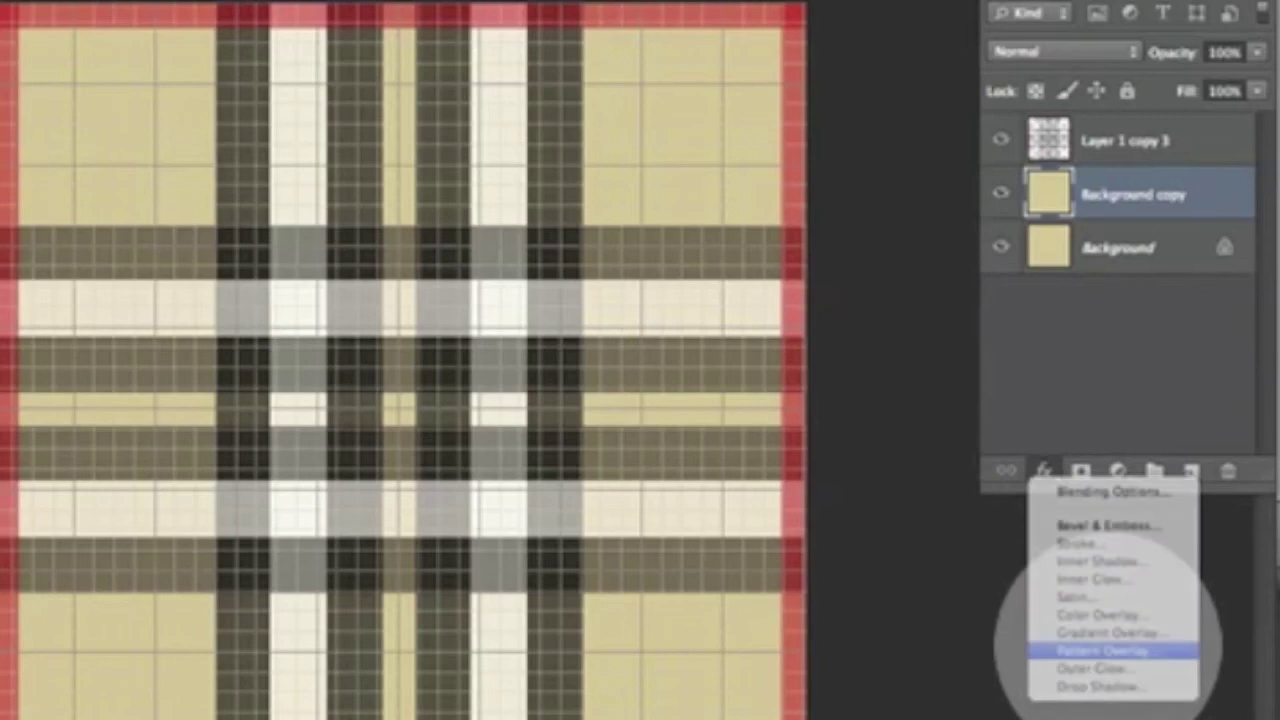
{"action": "left_click", "coordinate": [1105, 650]}
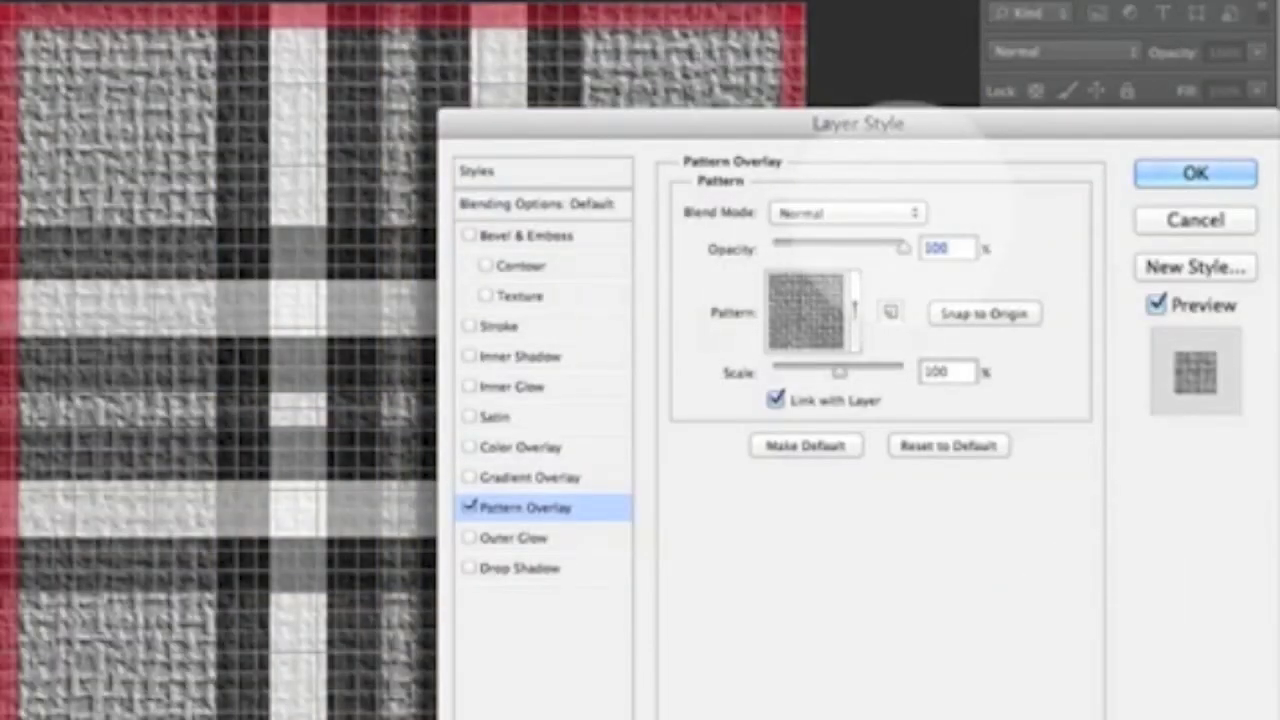
{"action": "left_click", "coordinate": [903, 213]}
{"action": "left_click", "coordinate": [903, 213]}
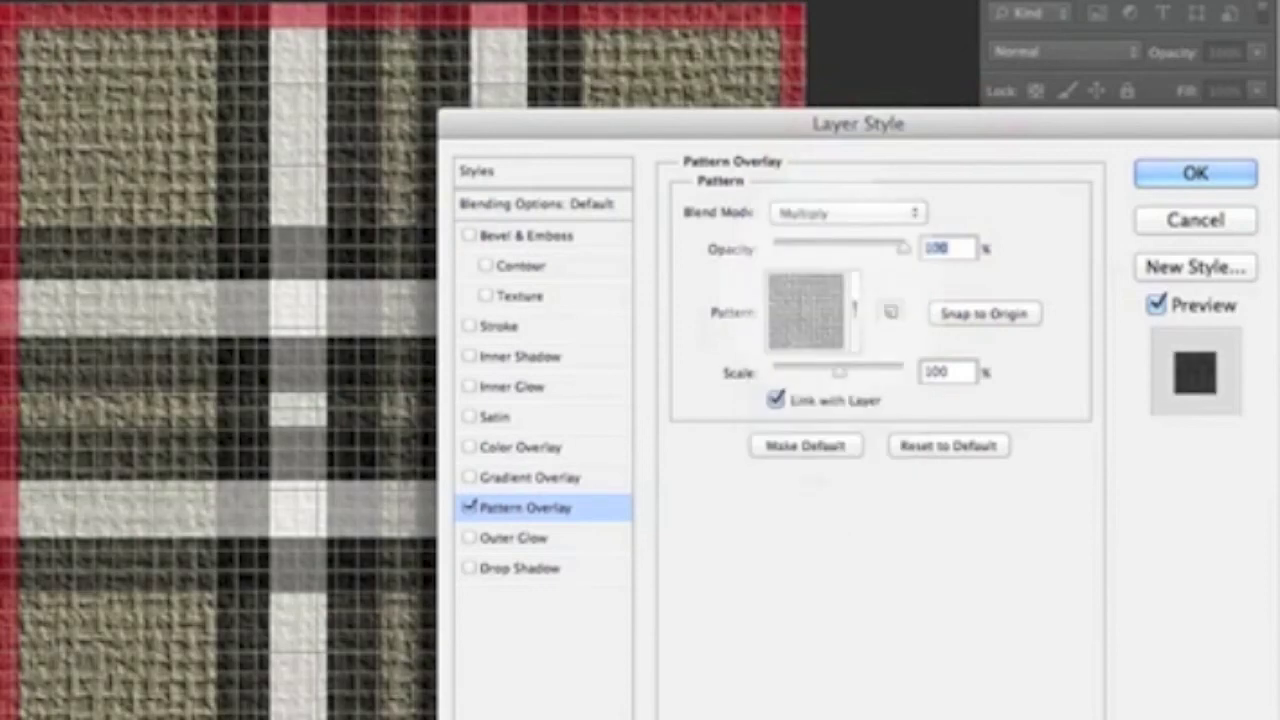
{"action": "left_click", "coordinate": [854, 311]}
{"action": "left_click", "coordinate": [876, 412]}
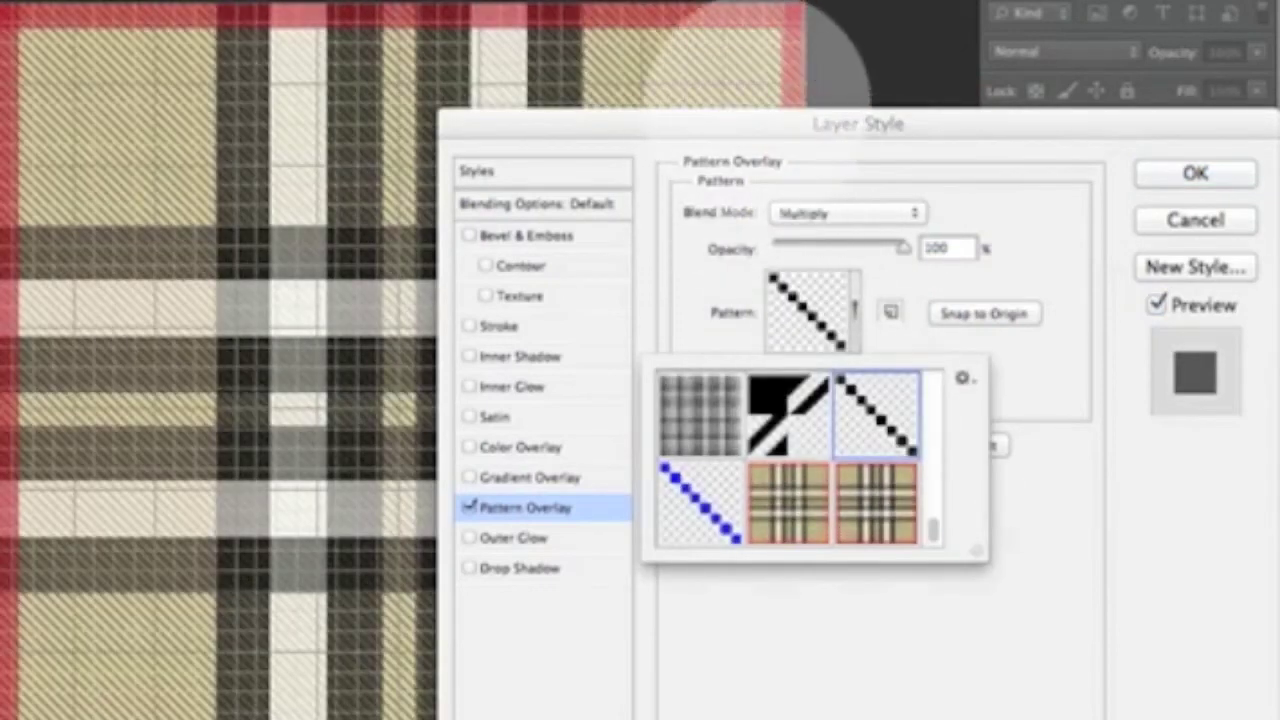
{"action": "left_click_drag", "start_coordinate": [845, 122], "coordinate": [979, 13]}
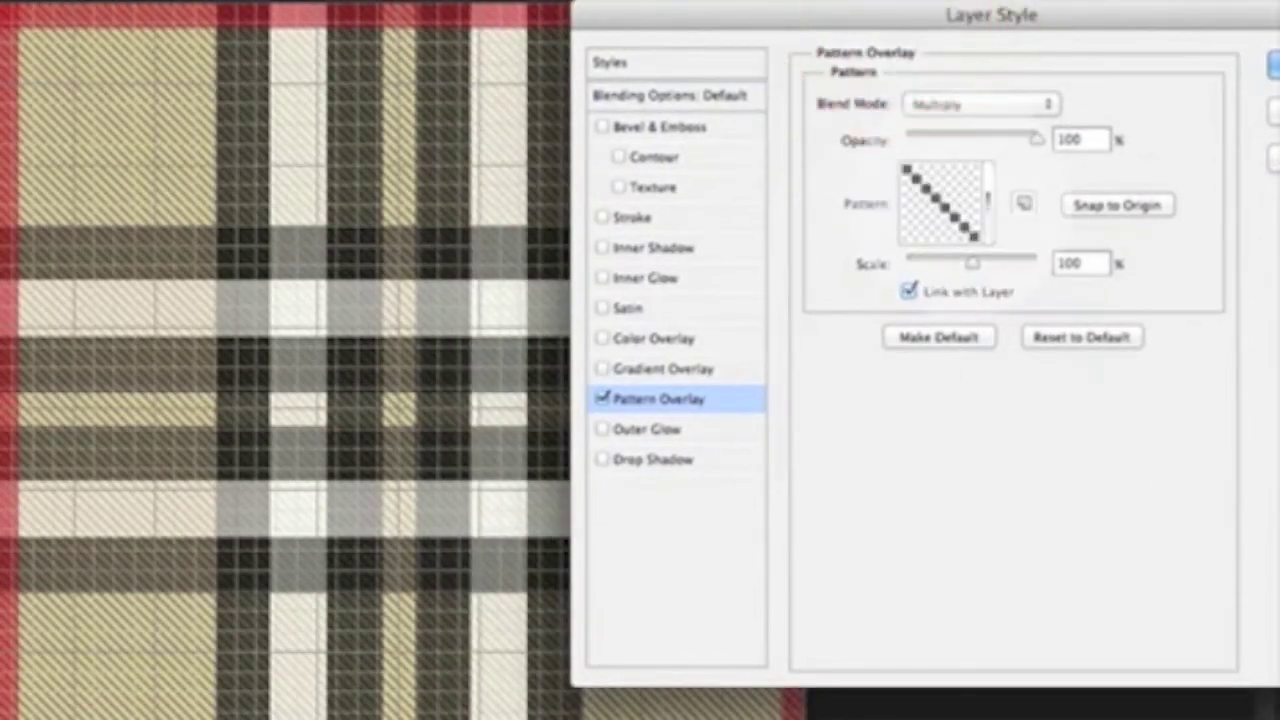
{"action": "left_click_drag", "start_coordinate": [972, 262], "coordinate": [935, 268]}
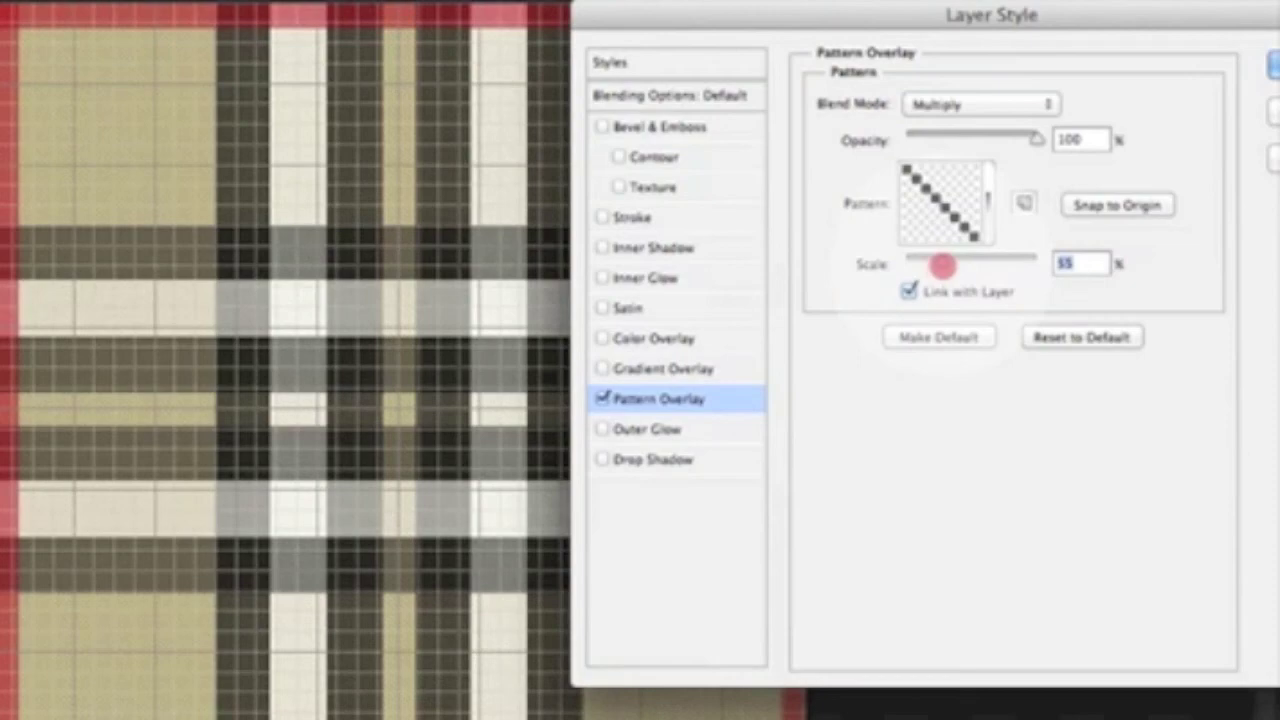
{"action": "left_click_drag", "start_coordinate": [955, 265], "coordinate": [980, 263]}
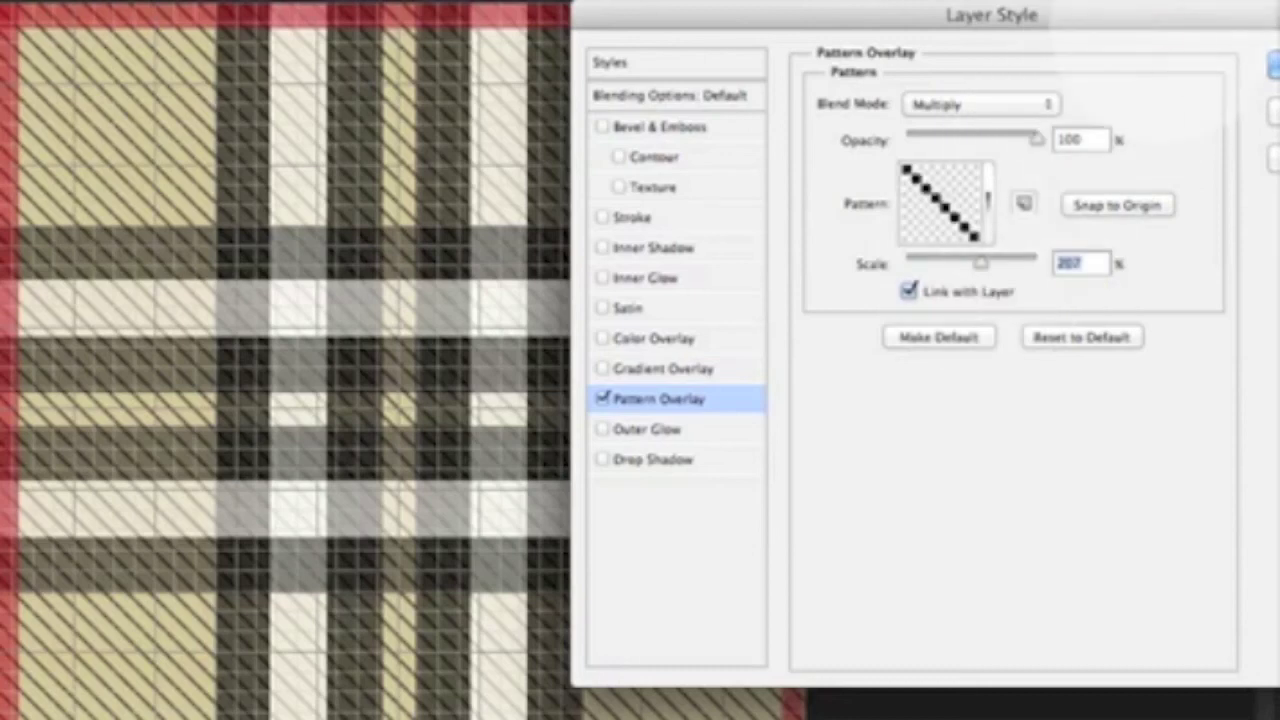
{"action": "left_click", "coordinate": [873, 170]}
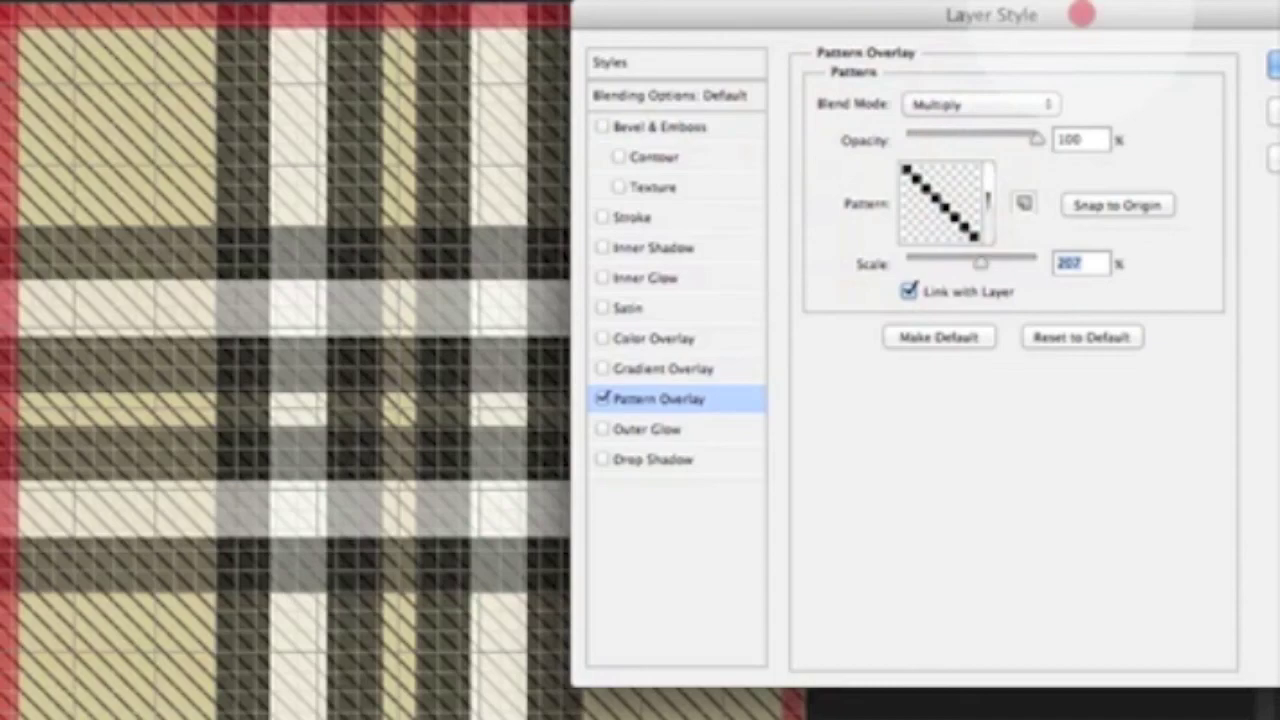
{"action": "left_click_drag", "start_coordinate": [1081, 14], "coordinate": [891, 69]}
- Apply the overlay, select the entire canvas and define it as pattern 'burberry check'
{"action": "left_click", "coordinate": [1108, 128]}
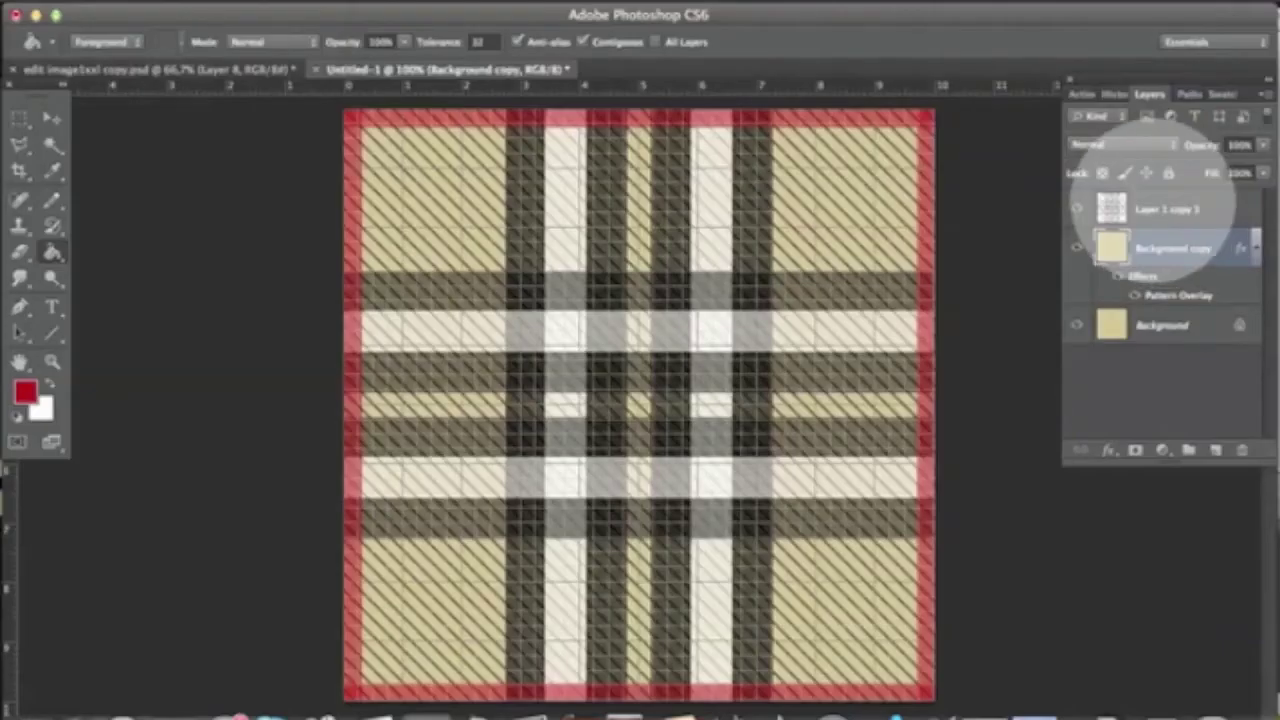
{"action": "left_click", "coordinate": [385, 2]}
{"action": "left_click", "coordinate": [420, 16]}
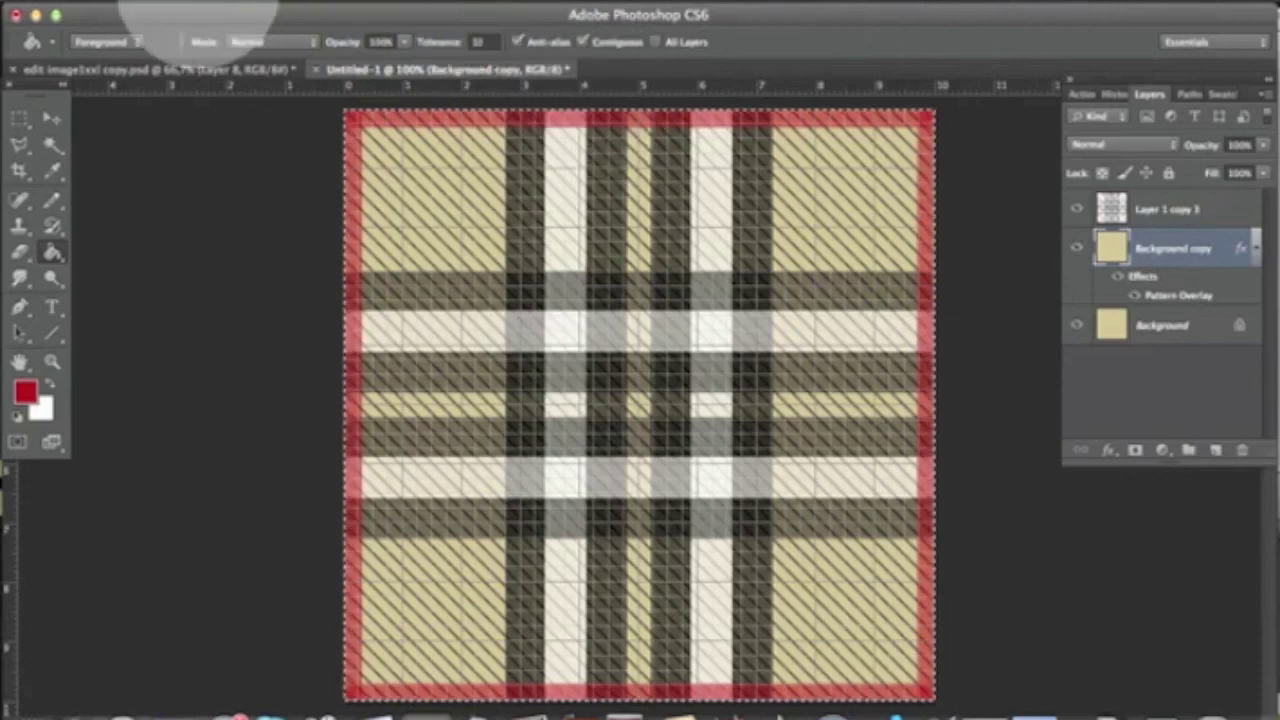
{"action": "left_click", "coordinate": [200, 3]}
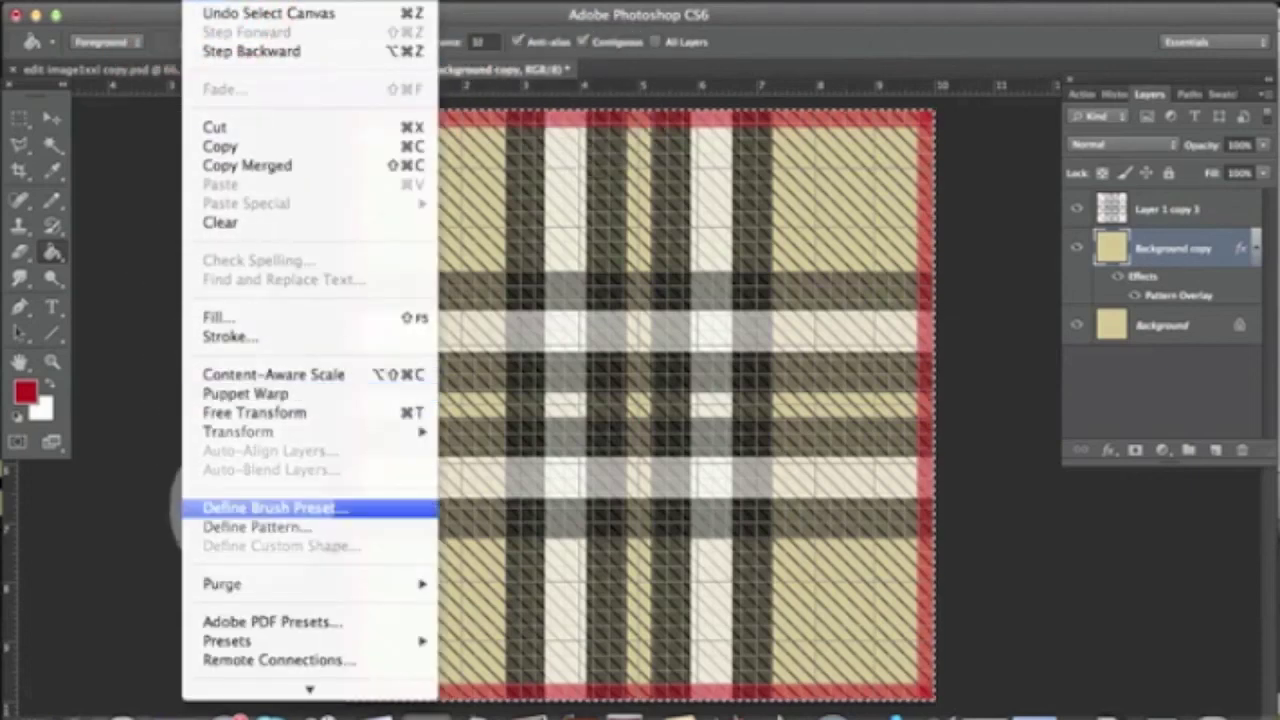
{"action": "left_click", "coordinate": [258, 526]}
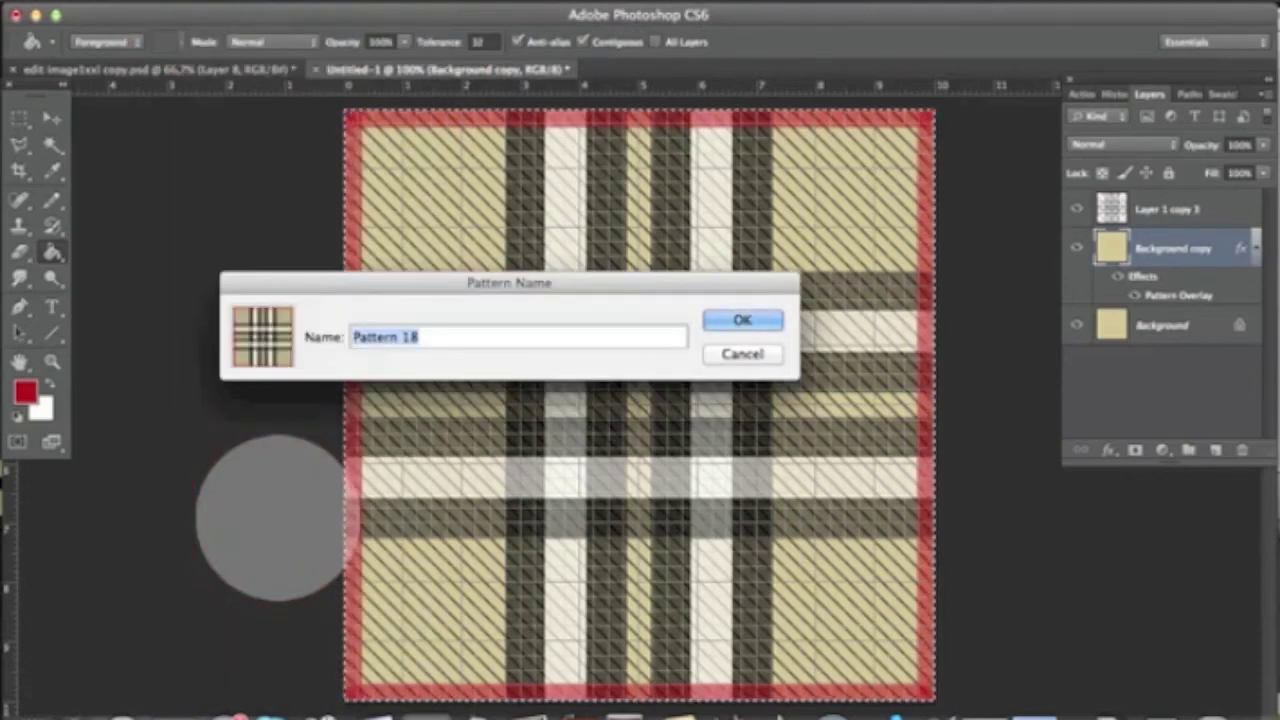
{"action": "type", "text": "burberry"}
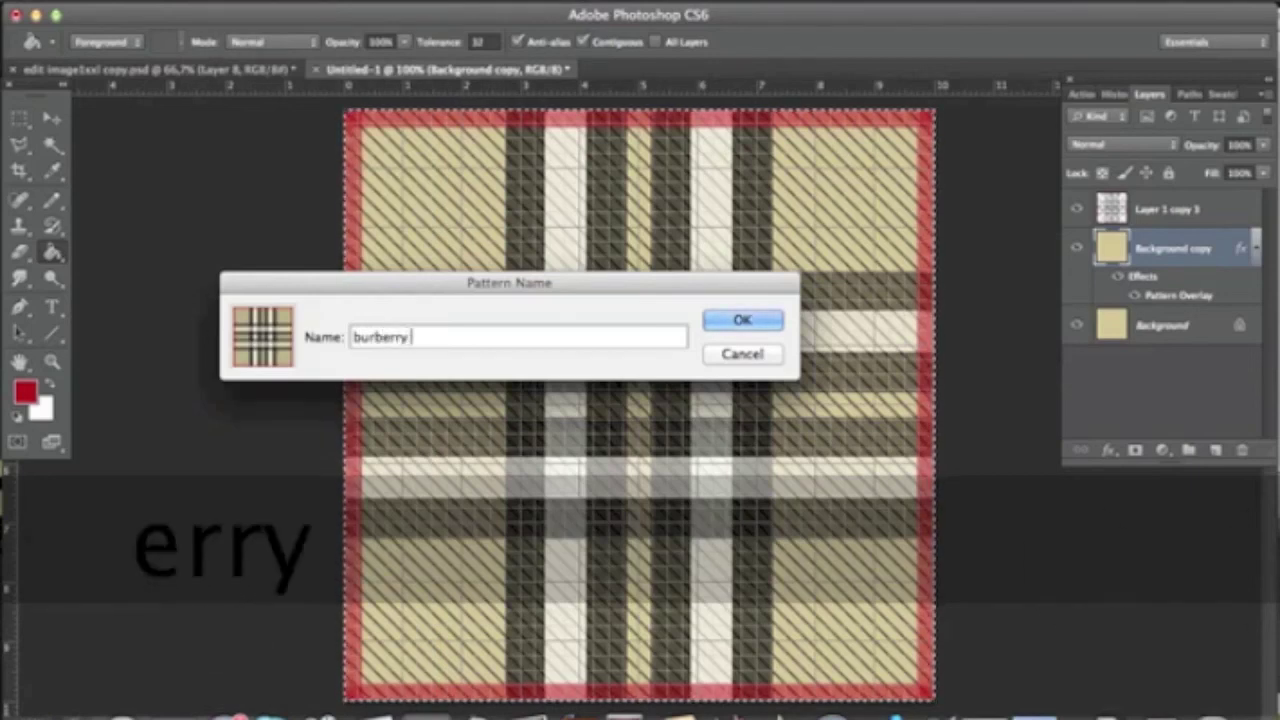
{"action": "type", "text": " check"}
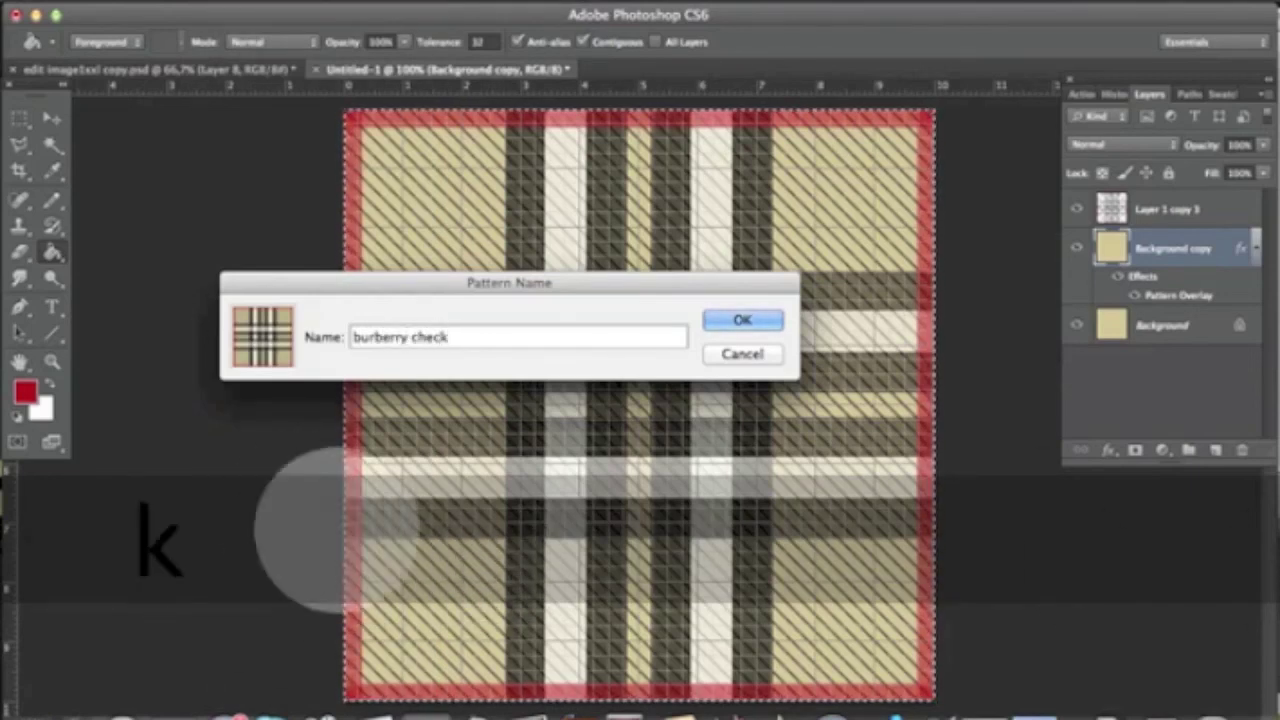